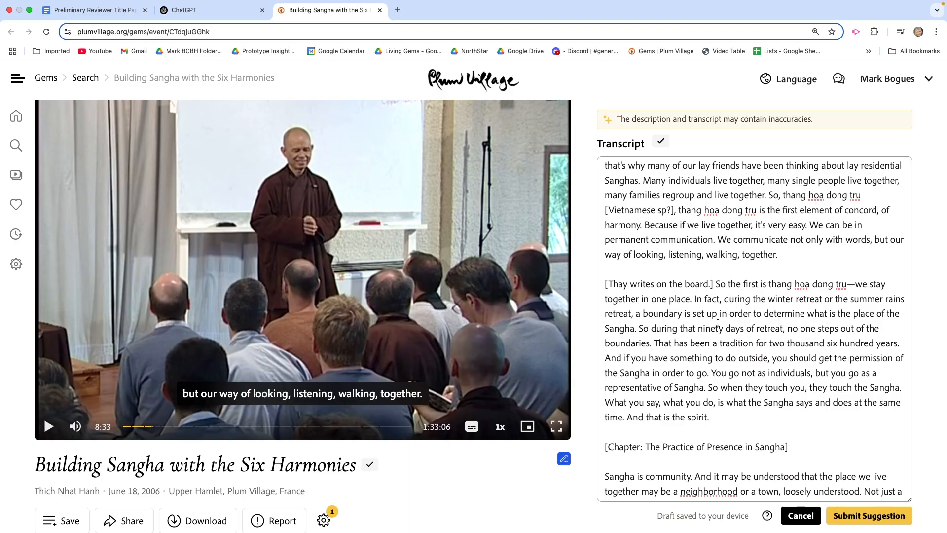
- Play the talk video from 8:33, pause it at 8:57, and capture a screenshot of the four handwritten Chinese characters on the board
{"action": "key", "text": "Left"}
{"action": "left_click", "coordinate": [48, 426]}
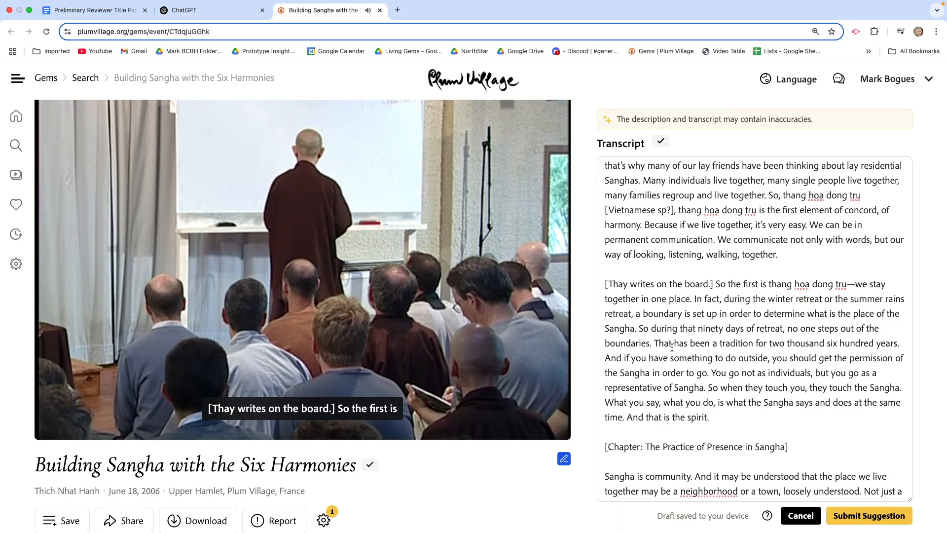
{"action": "scroll", "coordinate": [672, 348], "scroll_direction": "down", "scroll_amount": 1}
{"action": "scroll", "coordinate": [672, 348], "scroll_direction": "down", "scroll_amount": 1}
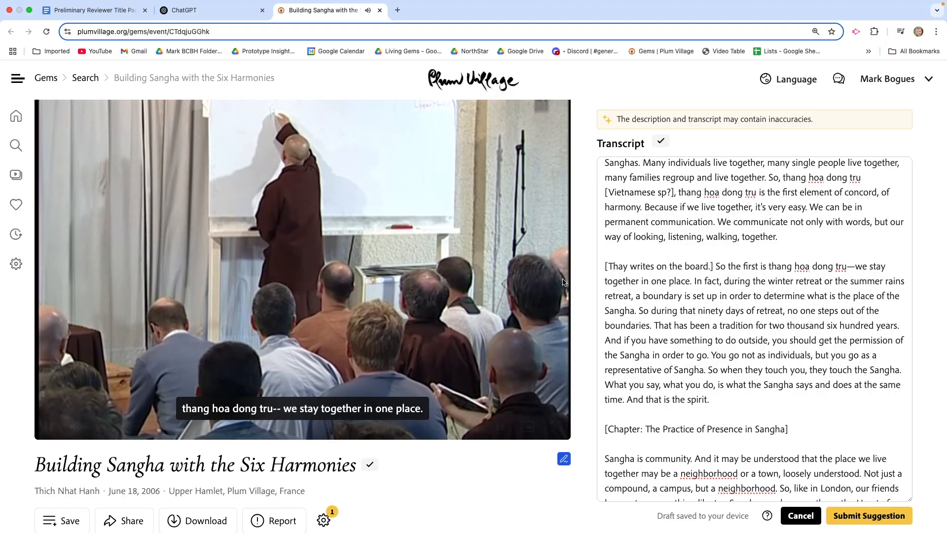
{"action": "mouse_move", "coordinate": [553, 282]}
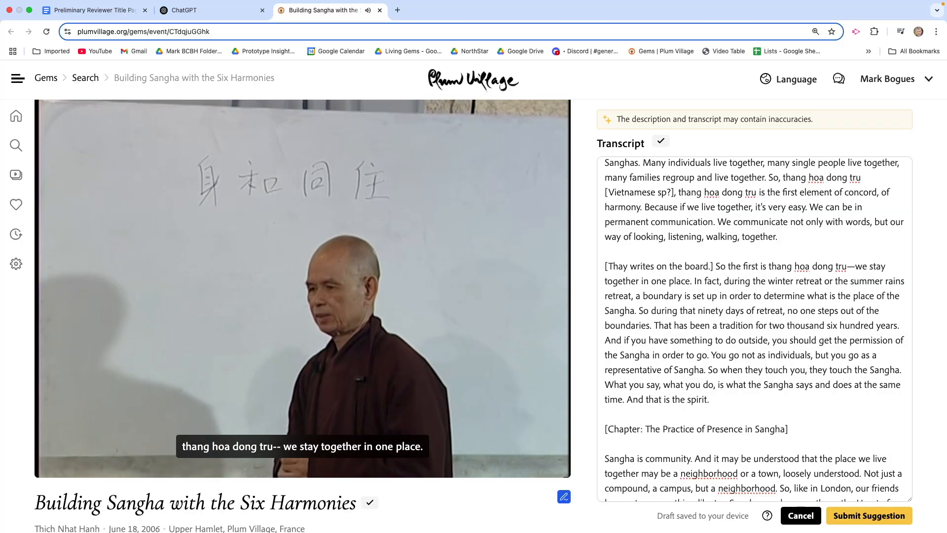
{"action": "mouse_move", "coordinate": [397, 288]}
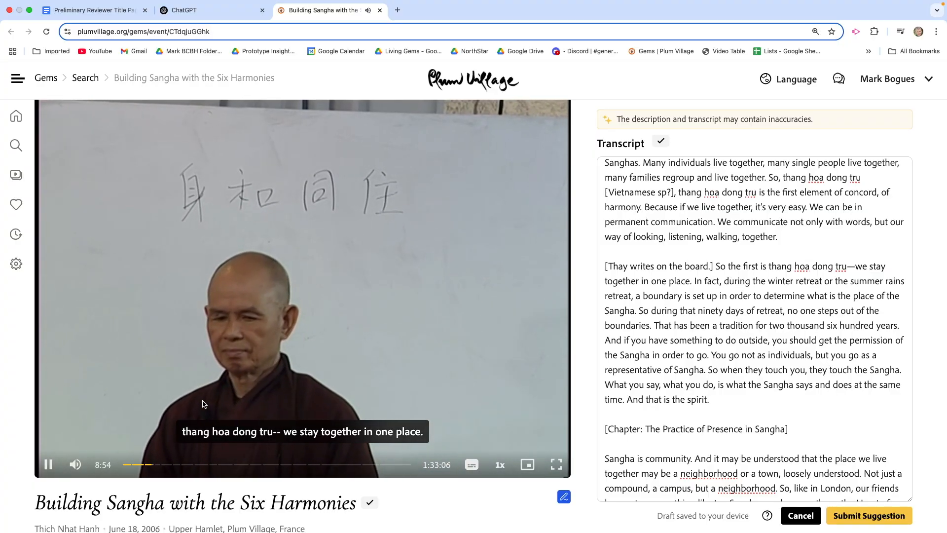
{"action": "left_click", "coordinate": [48, 465]}
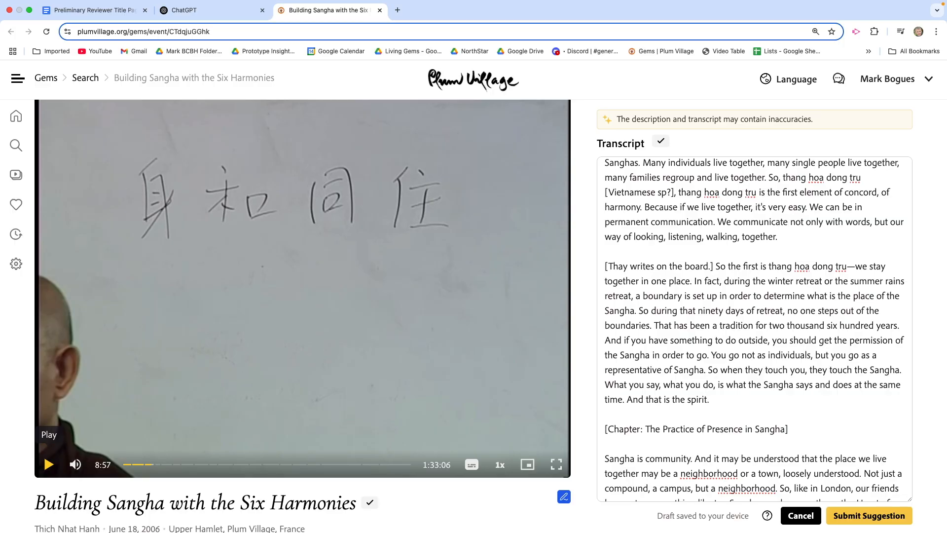
{"action": "key", "text": "super+shift+4"}
{"action": "left_click_drag", "start_coordinate": [119, 148], "coordinate": [459, 259]}
- Switch to ChatGPT and attach the screenshot of the Chinese characters to a new prompt
{"action": "left_click", "coordinate": [203, 19]}
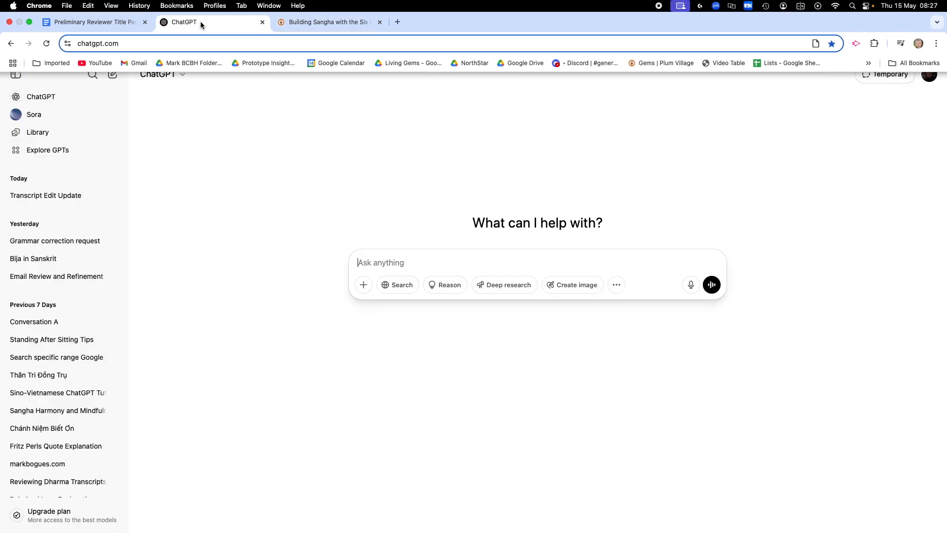
{"action": "left_click", "coordinate": [362, 286]}
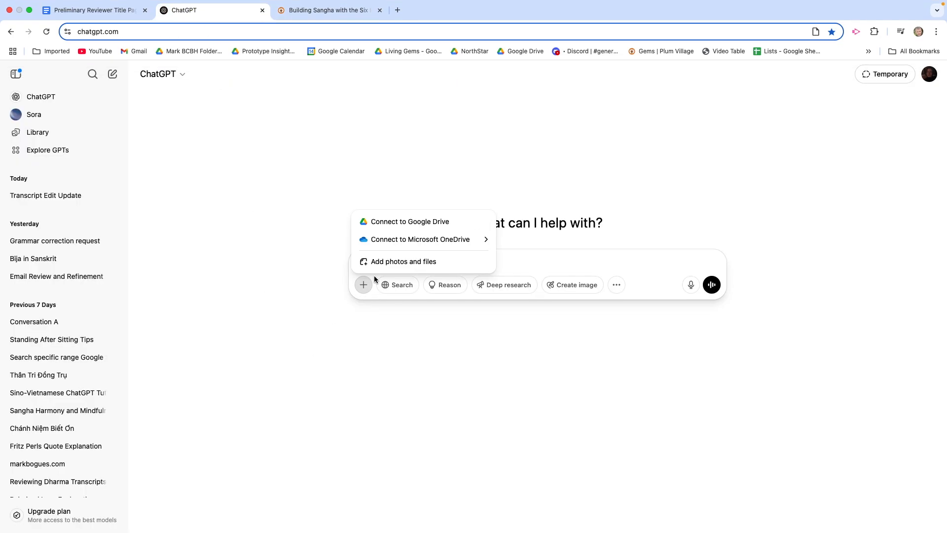
{"action": "left_click", "coordinate": [326, 271]}
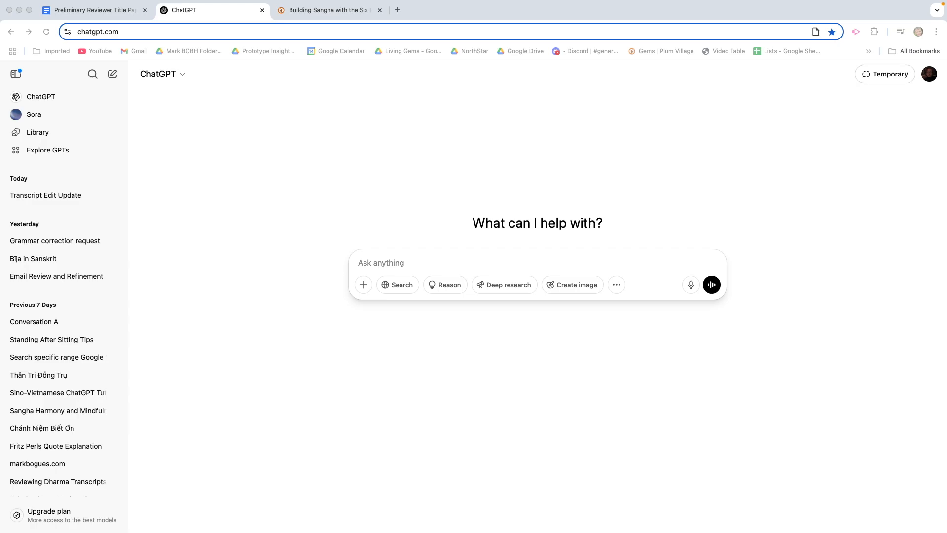
{"action": "left_click_drag", "start_coordinate": [0, 101], "coordinate": [516, 305]}
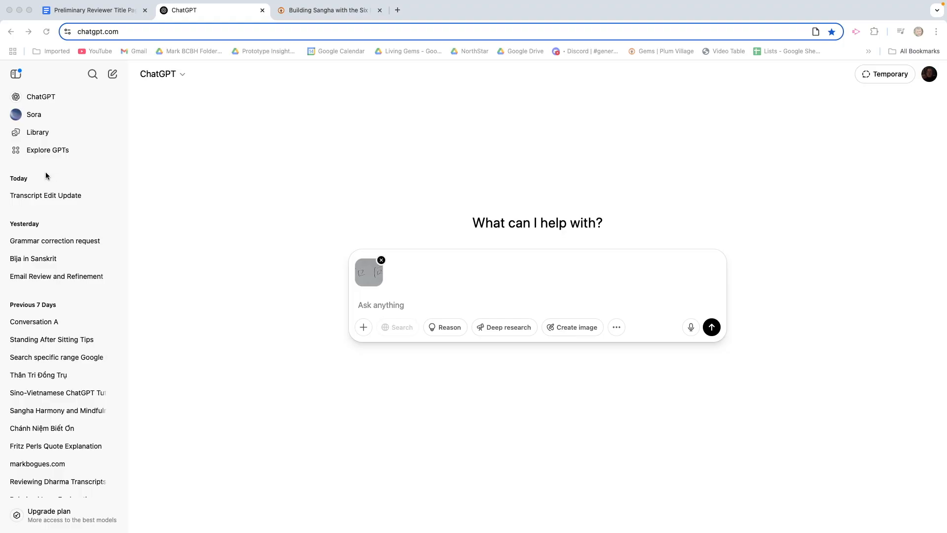
- Paste and send the prepared prompt requesting the accurate Sino-Vietnamese transcription, with diacritics, of 'thang hoa dong tru' meaning 'We stay together in one place.'
{"action": "left_click", "coordinate": [373, 306]}
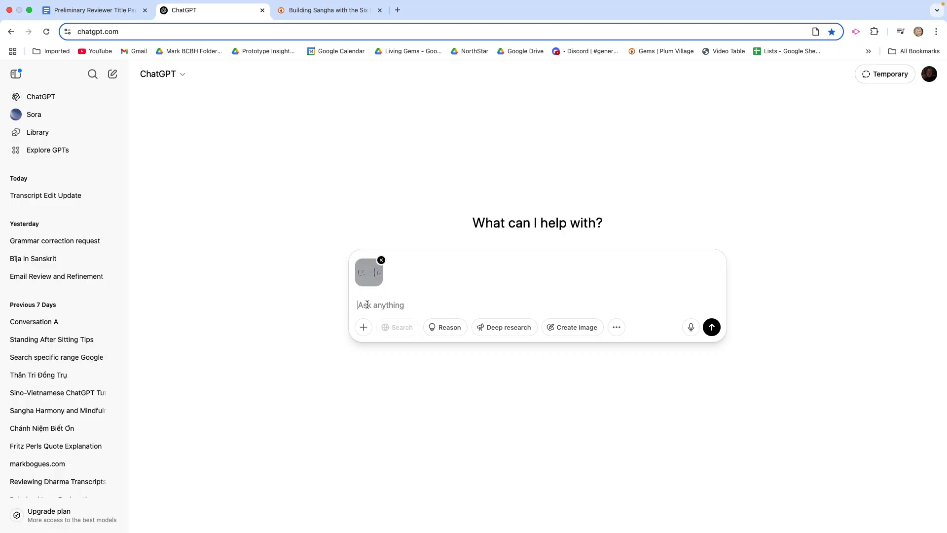
{"action": "right_click", "coordinate": [367, 304]}
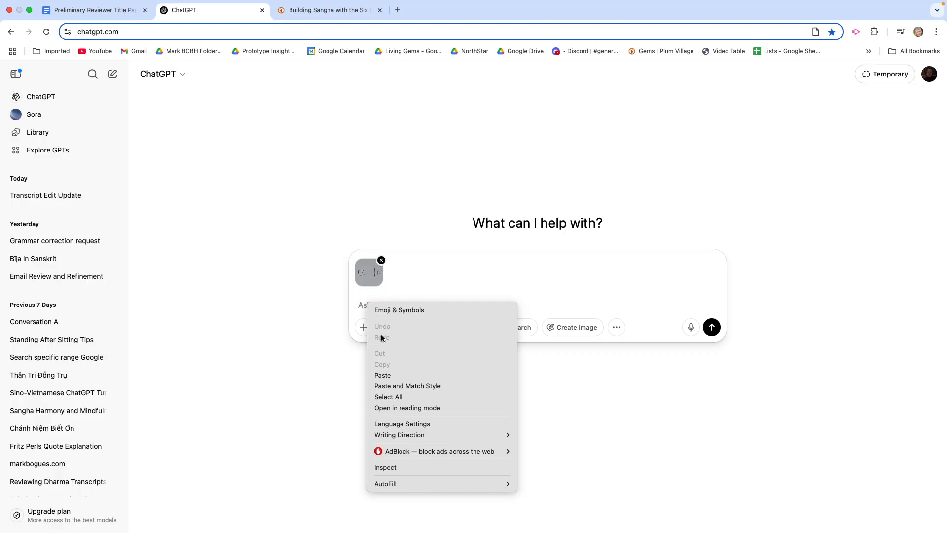
{"action": "left_click", "coordinate": [396, 387]}
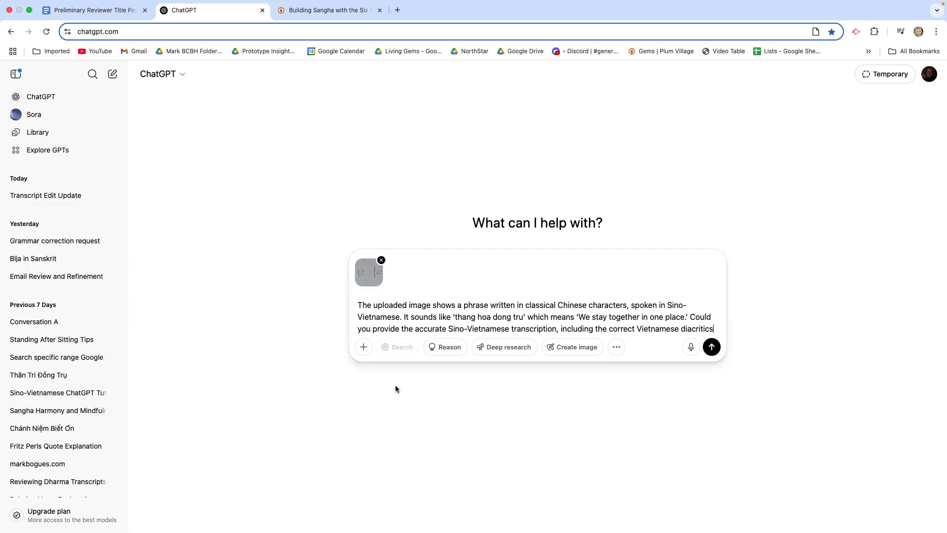
{"action": "key", "text": "Return"}
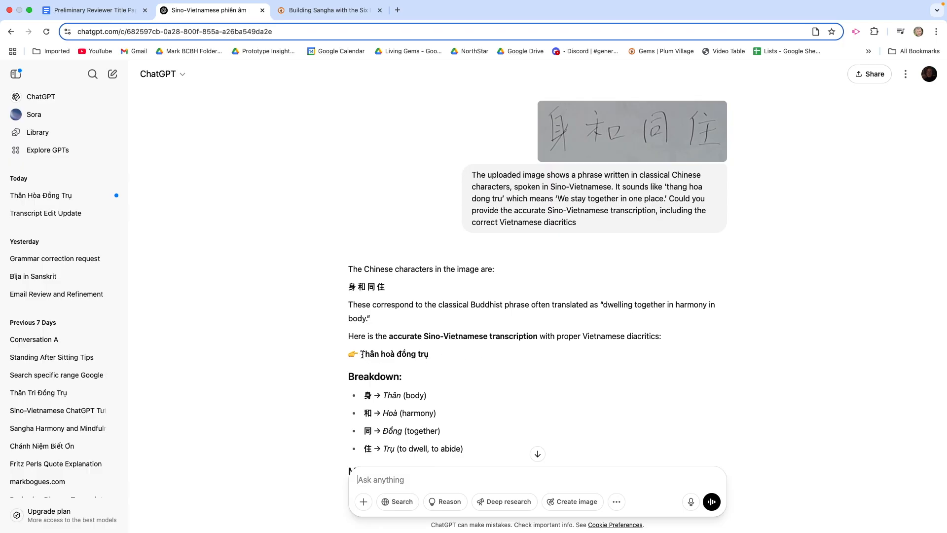
- Copy the transcription "Thân hoà đồng trụ" from ChatGPT's answer
{"action": "left_click_drag", "start_coordinate": [360, 353], "coordinate": [427, 354]}
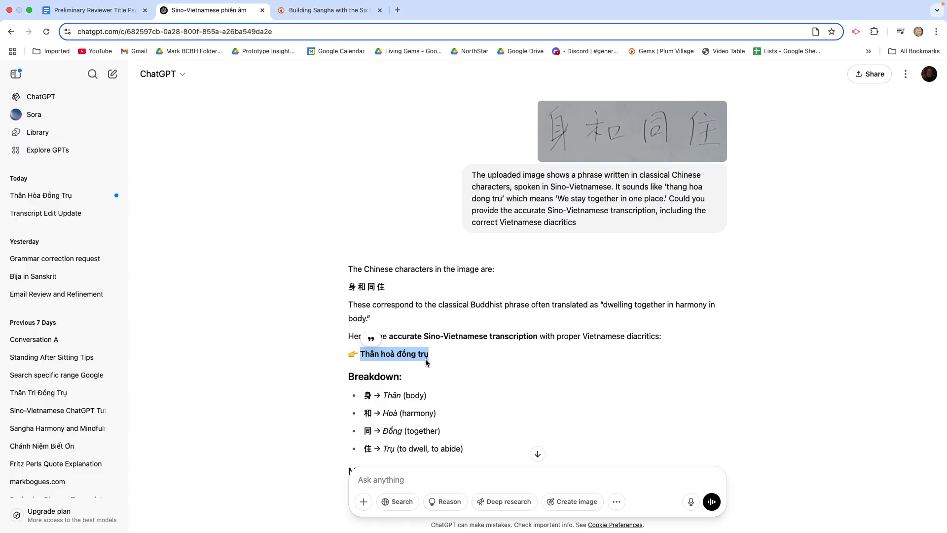
{"action": "right_click", "coordinate": [424, 354]}
{"action": "left_click", "coordinate": [440, 376]}
- Back in the Plum Village transcript, replace "thang hoa dong tru" after "So the first is" with lowercase "thân hoà đồng trụ"
{"action": "left_click", "coordinate": [311, 10]}
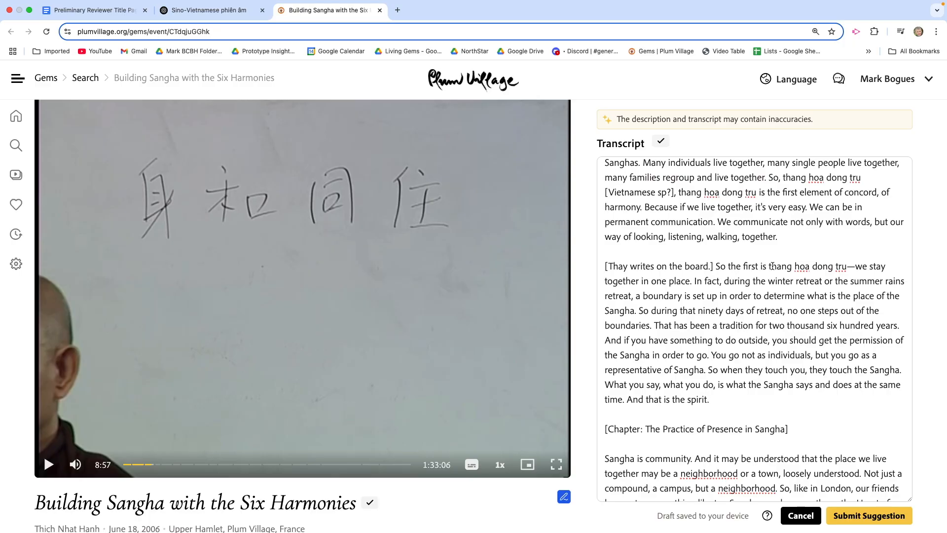
{"action": "left_click_drag", "start_coordinate": [769, 267], "coordinate": [846, 267]}
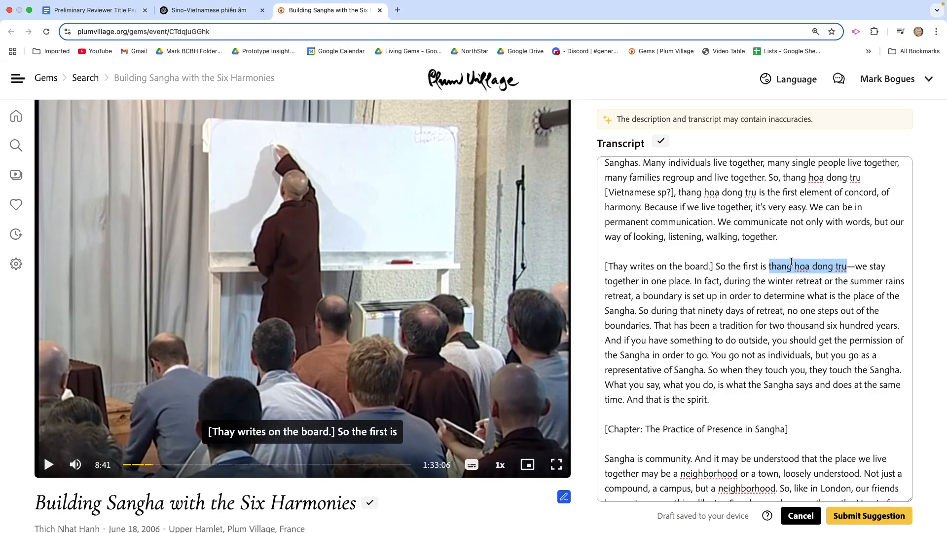
{"action": "right_click", "coordinate": [792, 262]}
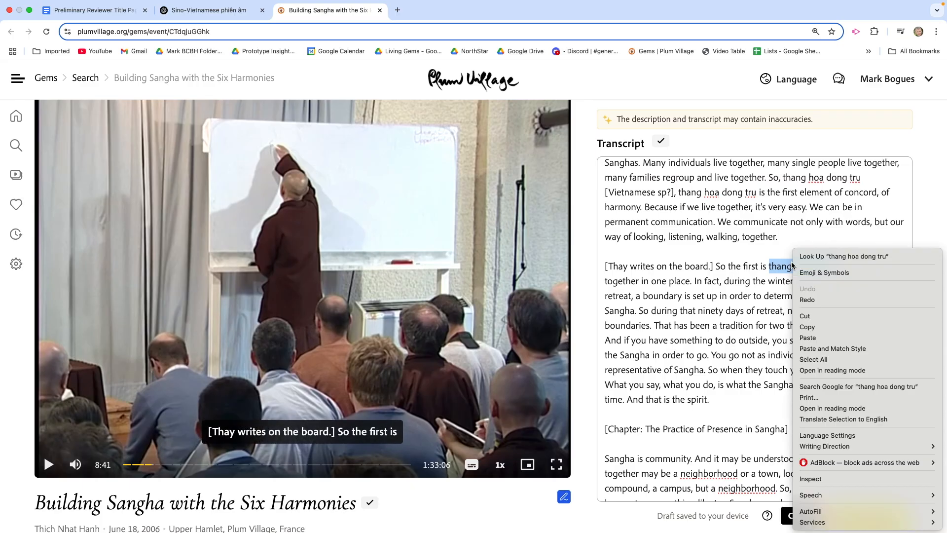
{"action": "left_click", "coordinate": [819, 340]}
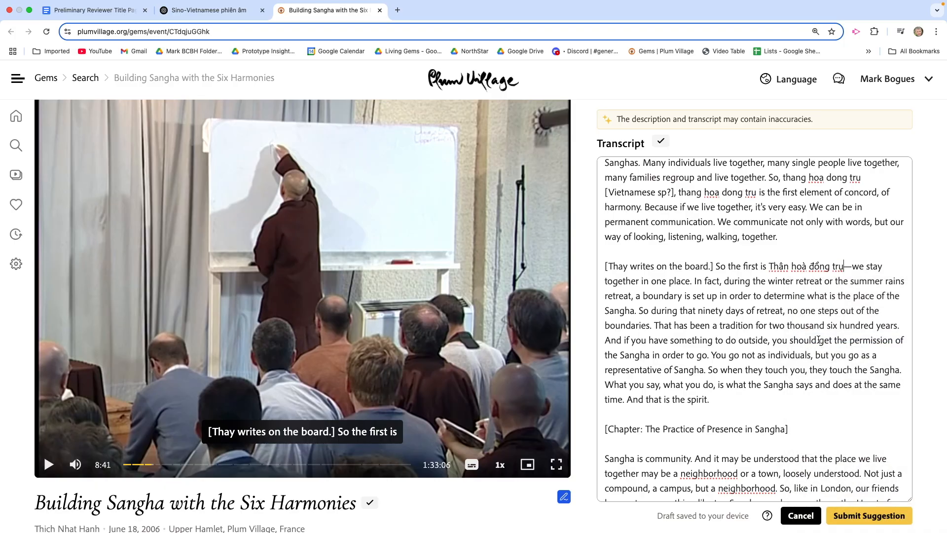
{"action": "left_click", "coordinate": [772, 267]}
{"action": "key", "text": "BackSpace"}
{"action": "type", "text": "t"}
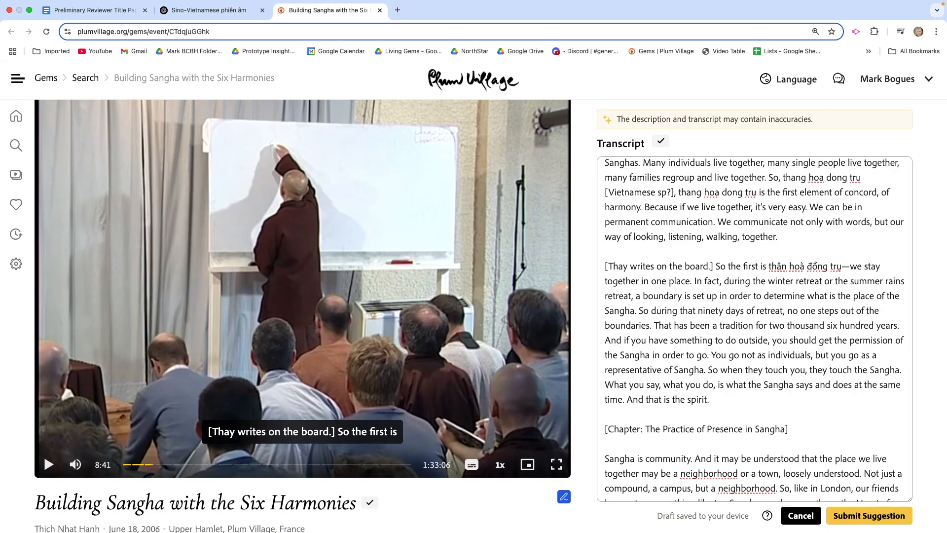
{"action": "scroll", "coordinate": [799, 267], "scroll_direction": "up", "scroll_amount": 1}
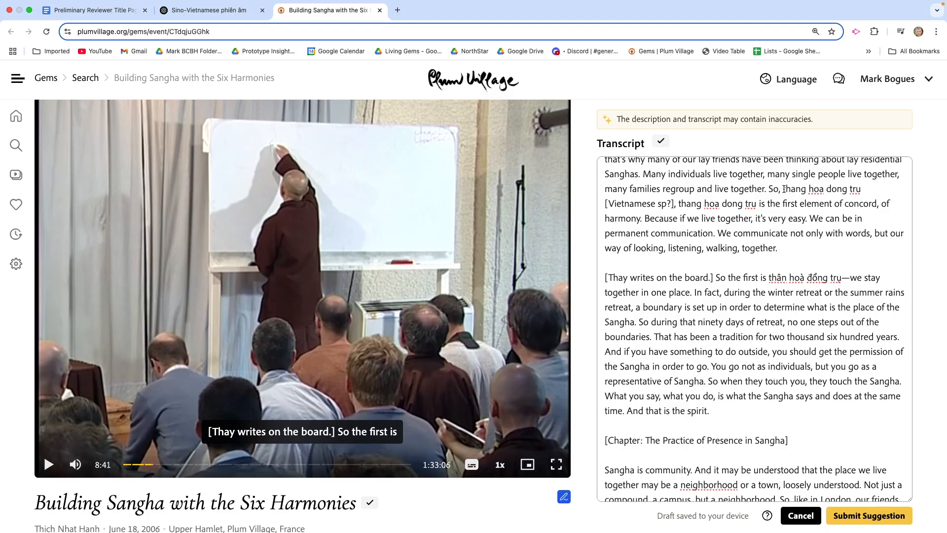
{"action": "left_click_drag", "start_coordinate": [784, 189], "coordinate": [894, 202]}
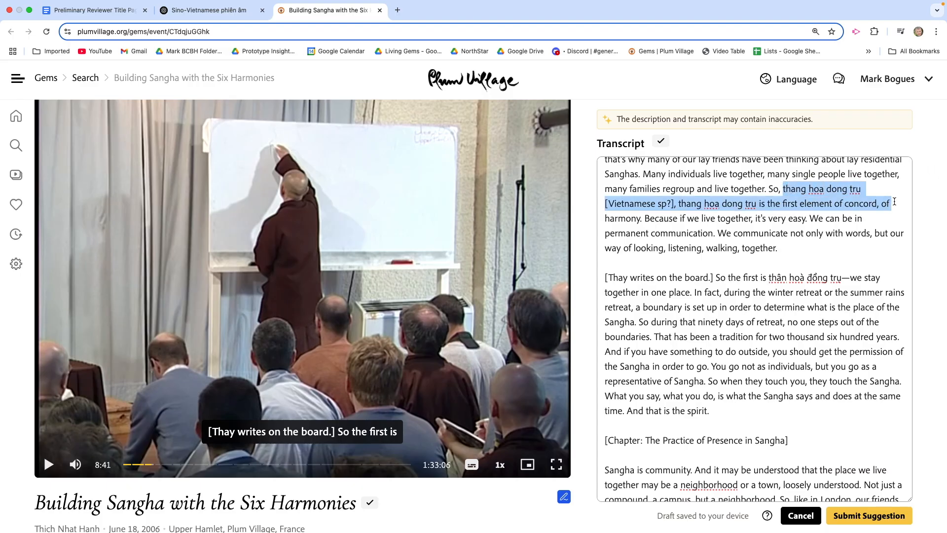
{"action": "key", "text": "shift+super+Up"}
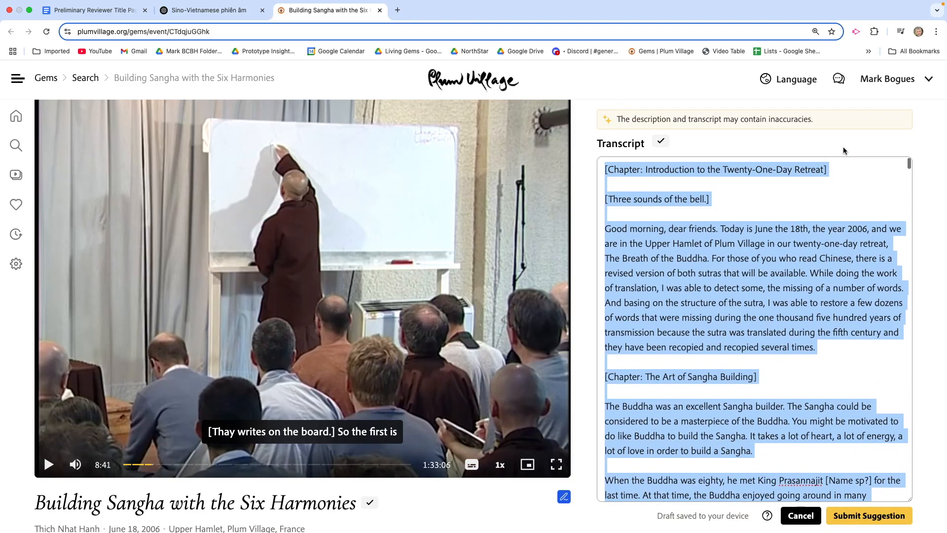
{"action": "scroll", "coordinate": [846, 280], "scroll_direction": "down", "scroll_amount": 10}
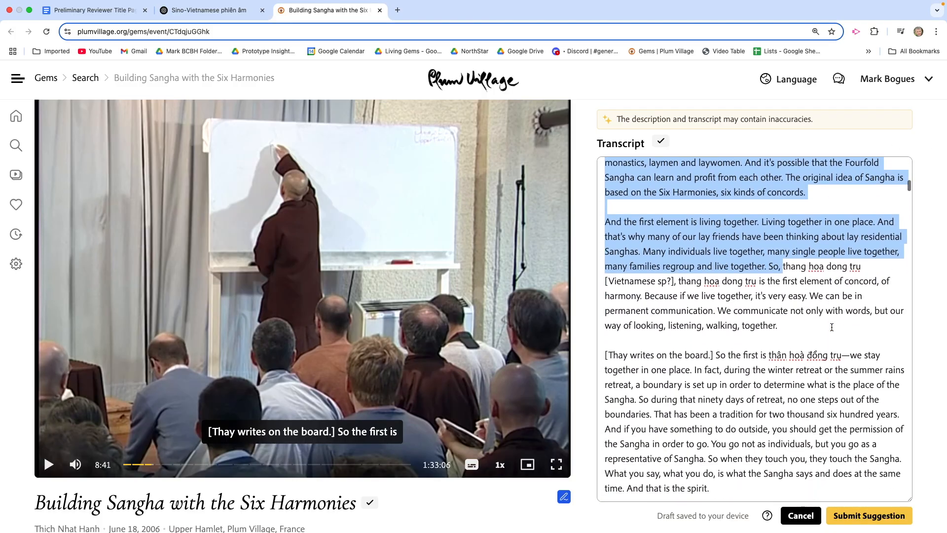
{"action": "left_click", "coordinate": [831, 327]}
{"action": "scroll", "coordinate": [832, 327], "scroll_direction": "down", "scroll_amount": 1}
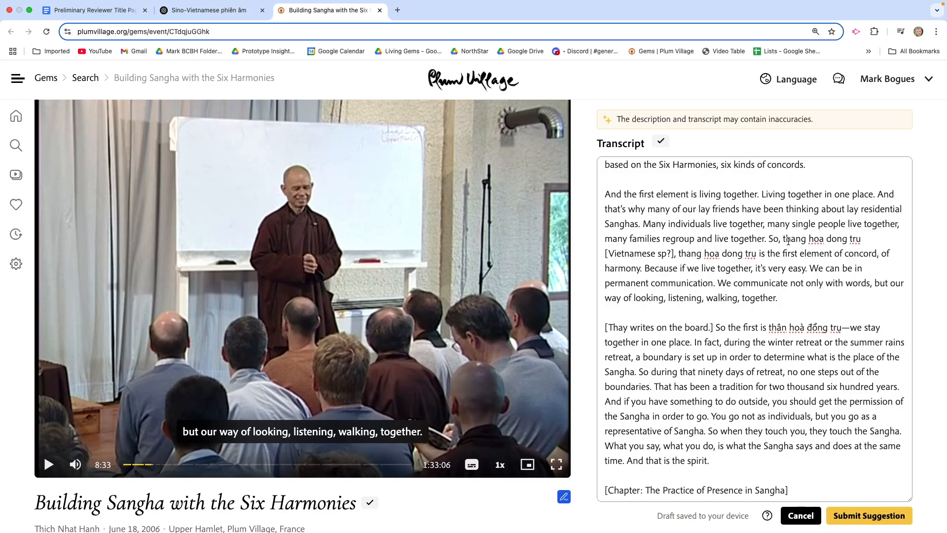
- Replace "thang hoa dong tru" before the first "[Vietnamese sp?]" note with "thân hoà đồng trụ"
{"action": "left_click_drag", "start_coordinate": [784, 240], "coordinate": [855, 235]}
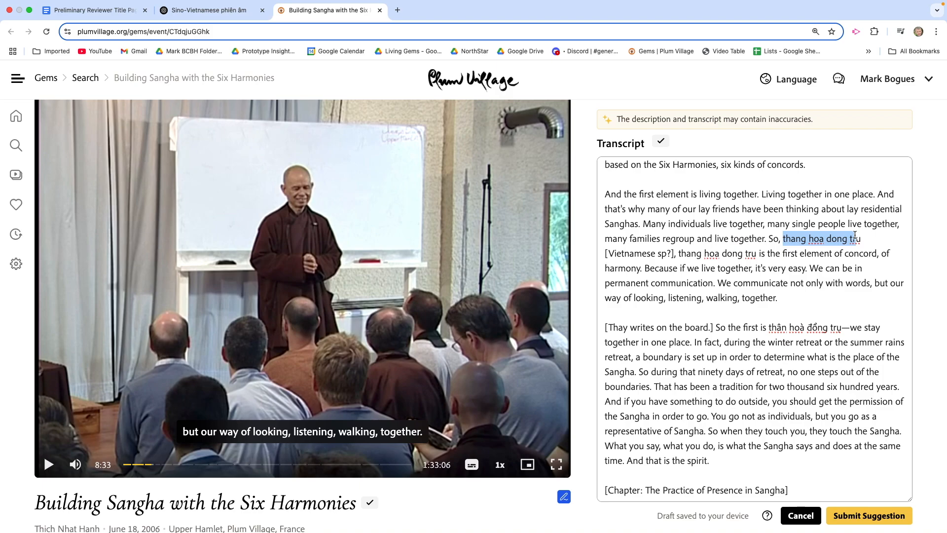
{"action": "left_click_drag", "start_coordinate": [855, 235], "coordinate": [859, 237]}
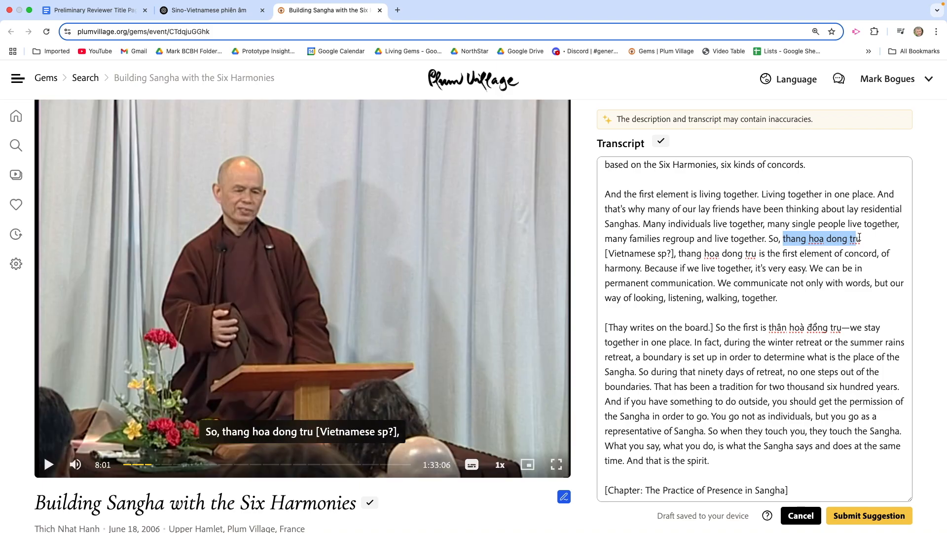
{"action": "left_click", "coordinate": [859, 237]}
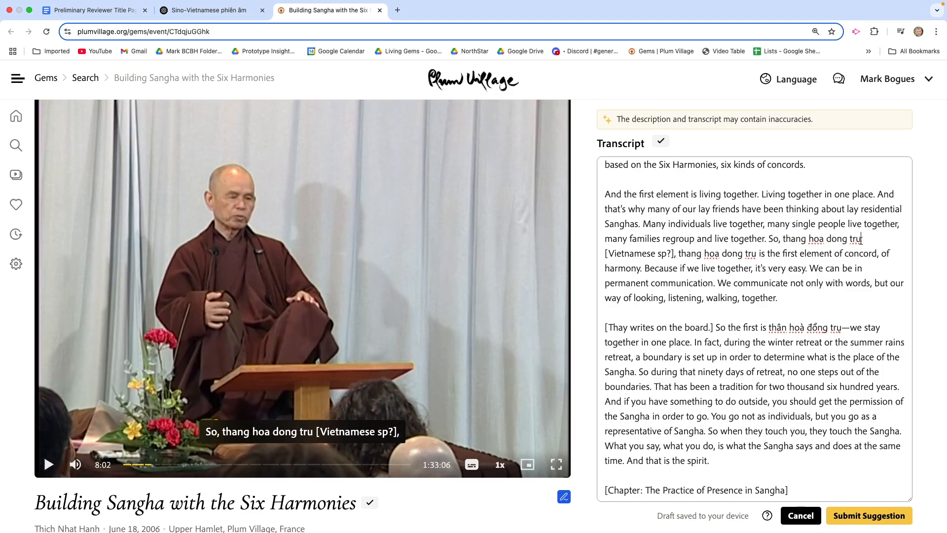
{"action": "left_click_drag", "start_coordinate": [860, 240], "coordinate": [783, 238]}
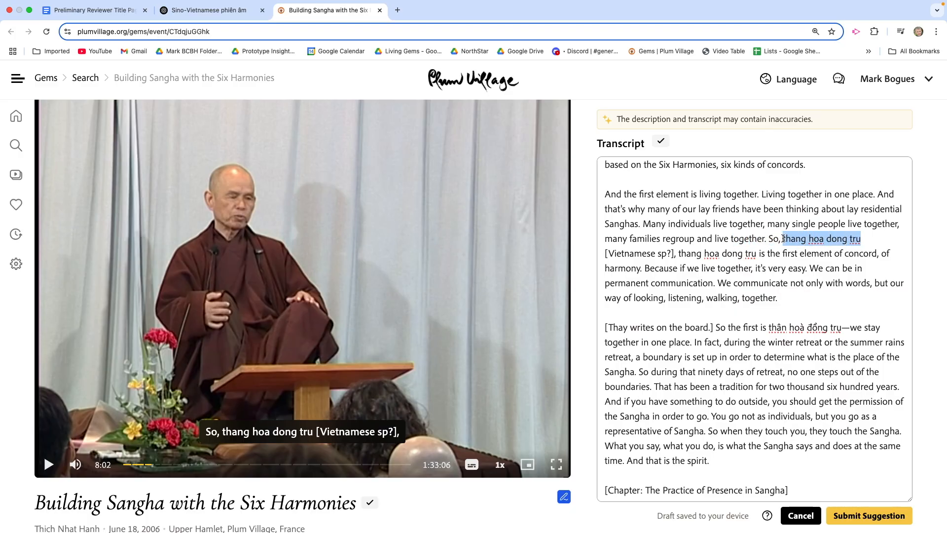
{"action": "key", "text": "super+v"}
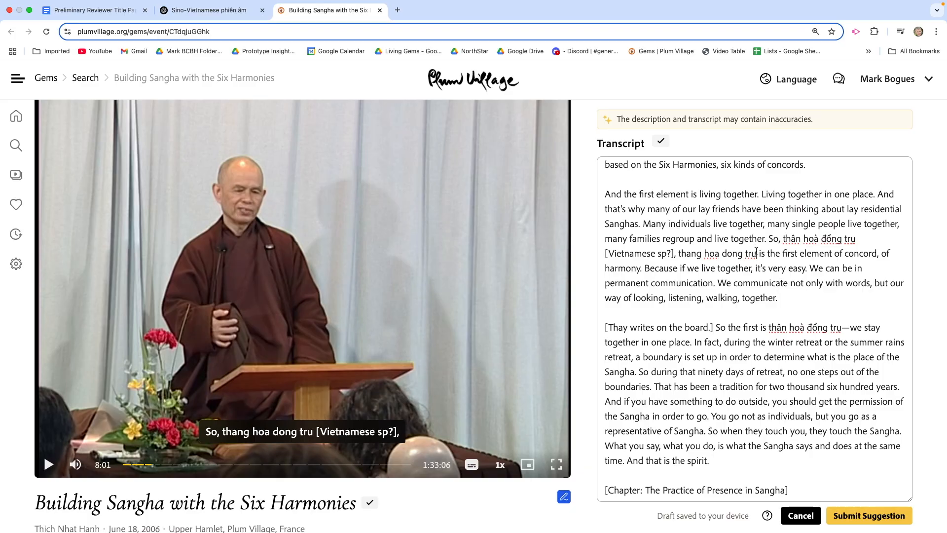
- Replace "thang hoa dong tru" before "is the first element of concord" with lowercase "thân hoà đồng trụ"
{"action": "left_click_drag", "start_coordinate": [757, 252], "coordinate": [684, 257]}
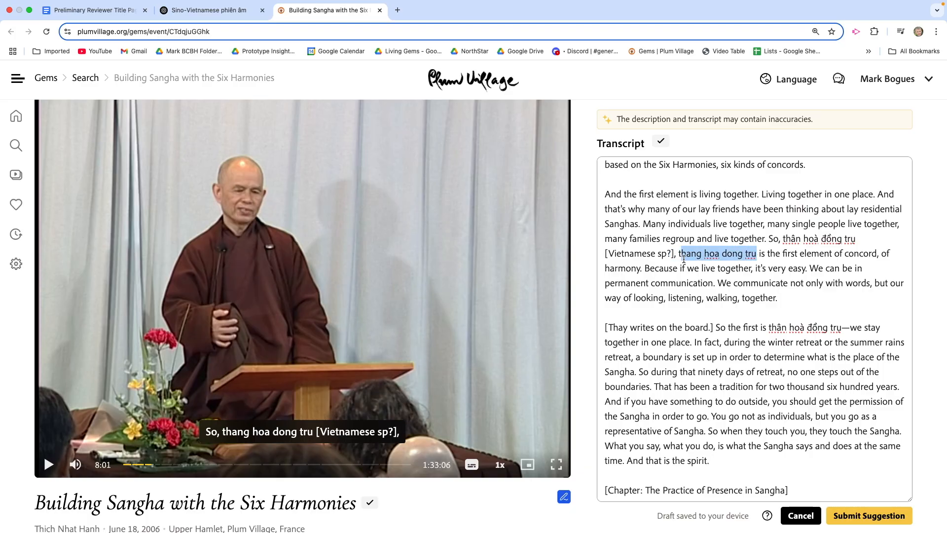
{"action": "left_click_drag", "start_coordinate": [681, 259], "coordinate": [679, 257]}
{"action": "key", "text": "super+v"}
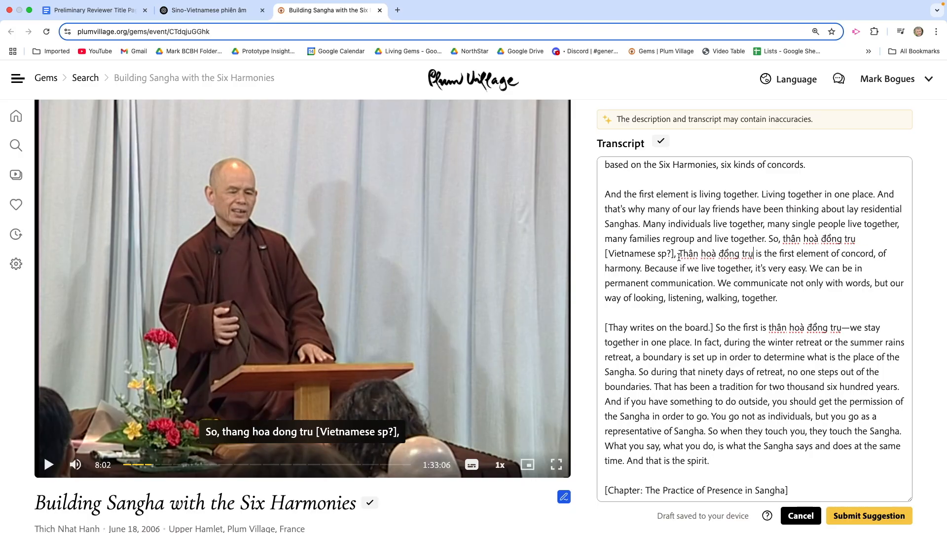
{"action": "left_click", "coordinate": [684, 253]}
{"action": "key", "text": "BackSpace"}
{"action": "type", "text": "t"}
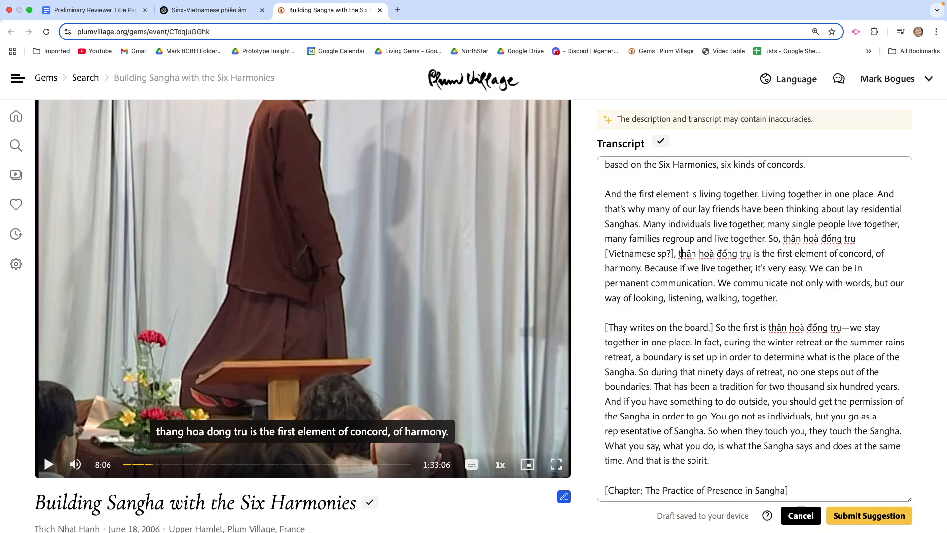
- Play the talk from "So that is about sila" and pause it where the second row of Chinese characters is fully visible
{"action": "scroll", "coordinate": [777, 351], "scroll_direction": "down", "scroll_amount": 3}
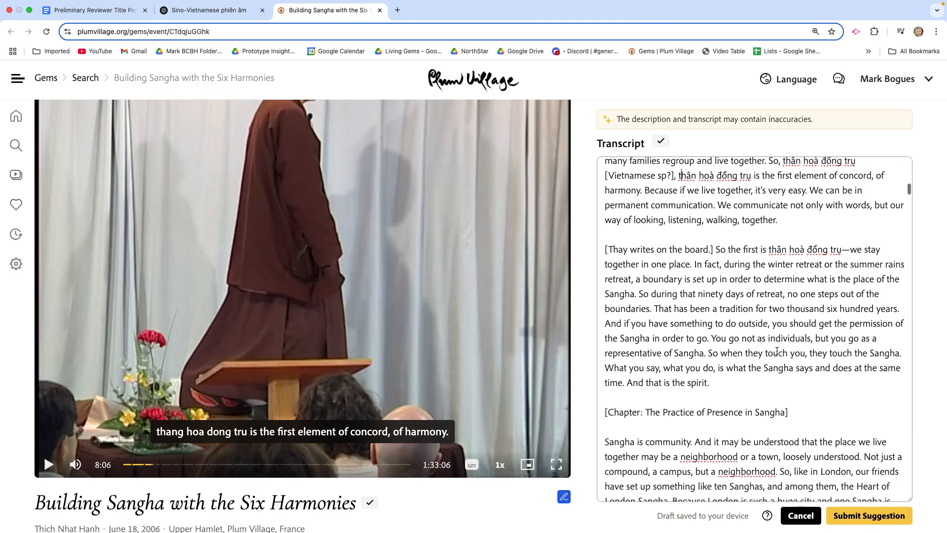
{"action": "scroll", "coordinate": [777, 350], "scroll_direction": "down", "scroll_amount": 4}
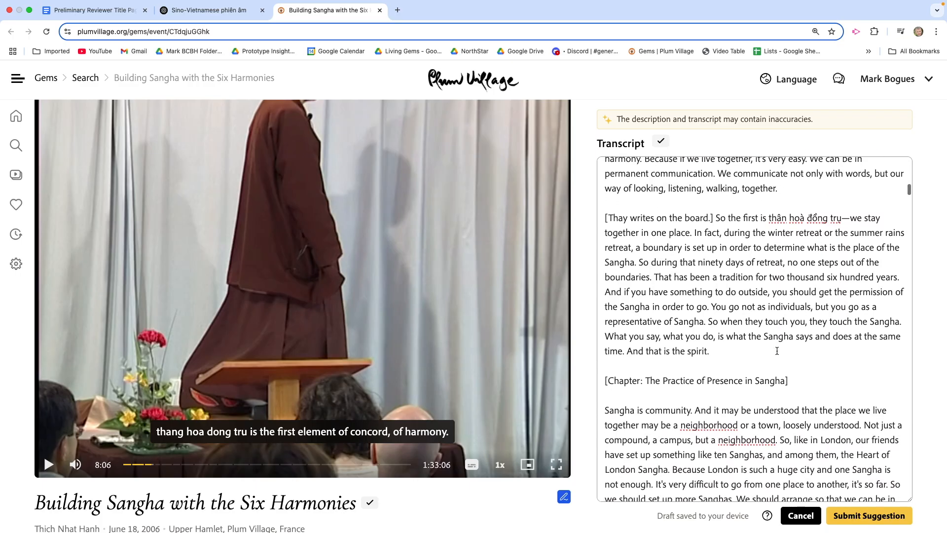
{"action": "scroll", "coordinate": [777, 350], "scroll_direction": "down", "scroll_amount": 8}
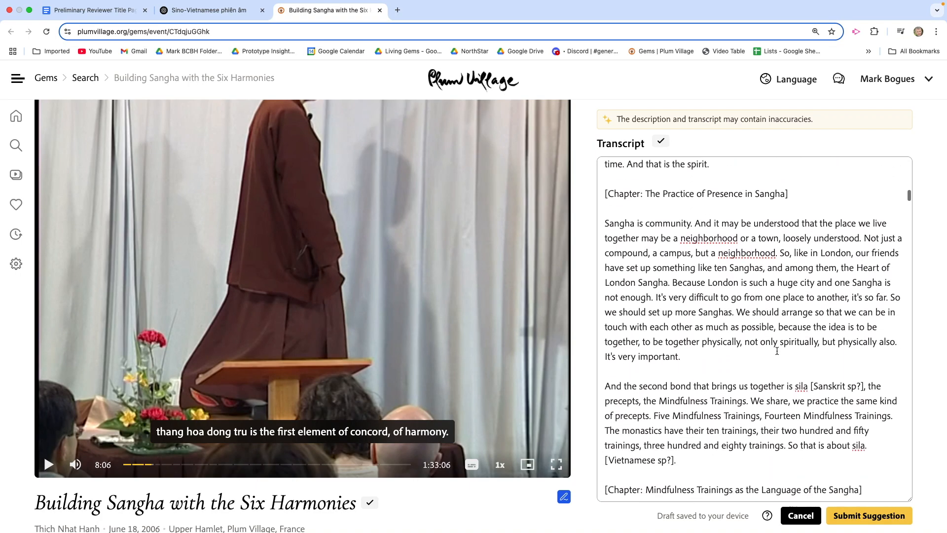
{"action": "scroll", "coordinate": [777, 351], "scroll_direction": "down", "scroll_amount": 2}
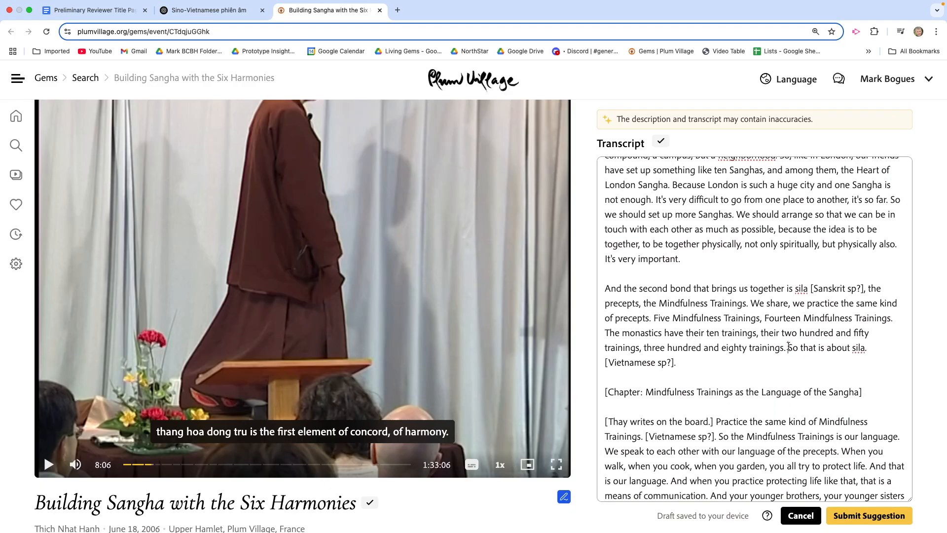
{"action": "left_click", "coordinate": [788, 347]}
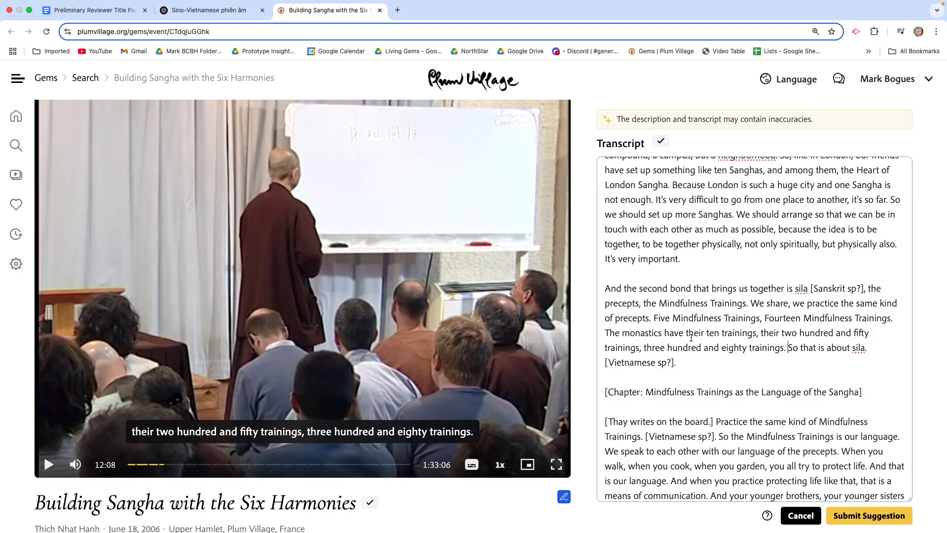
{"action": "left_click", "coordinate": [48, 464]}
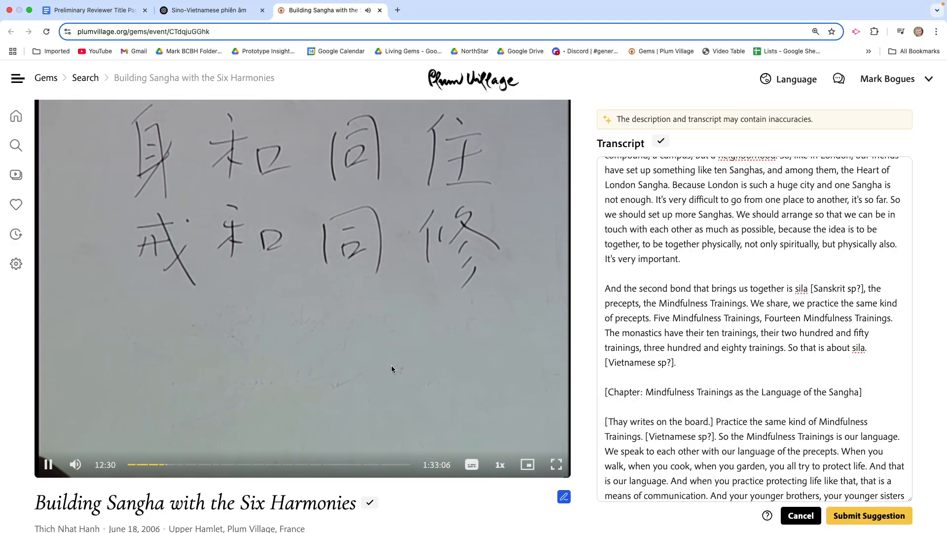
{"action": "left_click", "coordinate": [48, 465]}
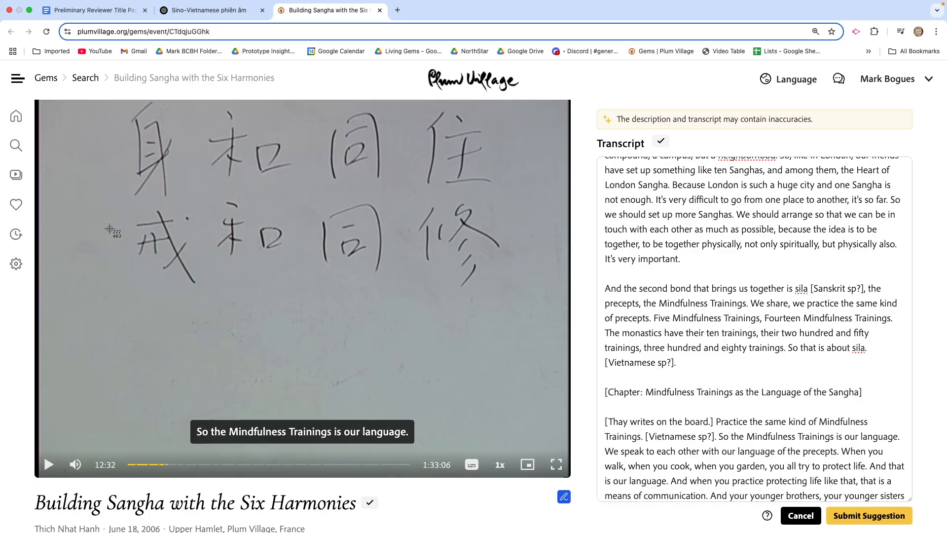
- Capture the second row of Chinese characters from the paused video and attach the image to the ChatGPT conversation
{"action": "left_click_drag", "start_coordinate": [115, 201], "coordinate": [504, 292]}
{"action": "left_click", "coordinate": [212, 11]}
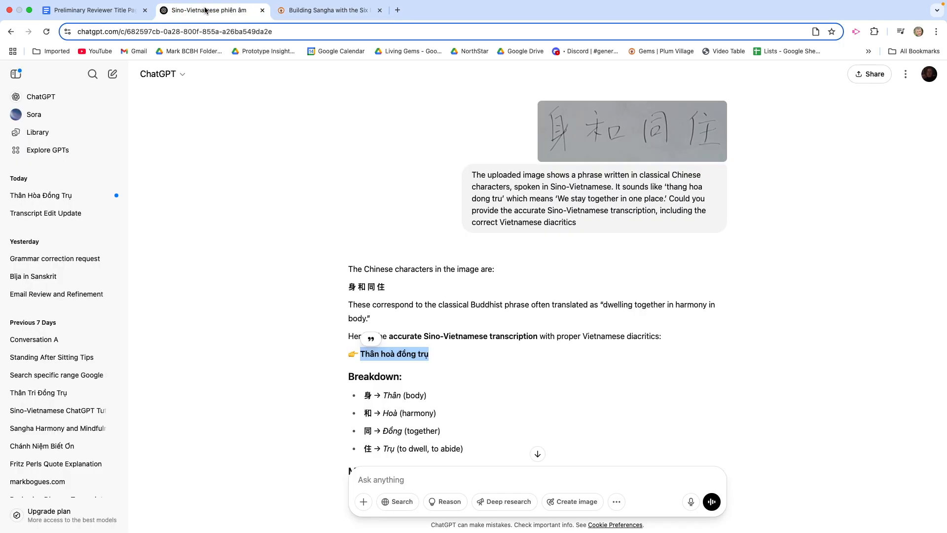
{"action": "scroll", "coordinate": [339, 303], "scroll_direction": "down", "scroll_amount": 3}
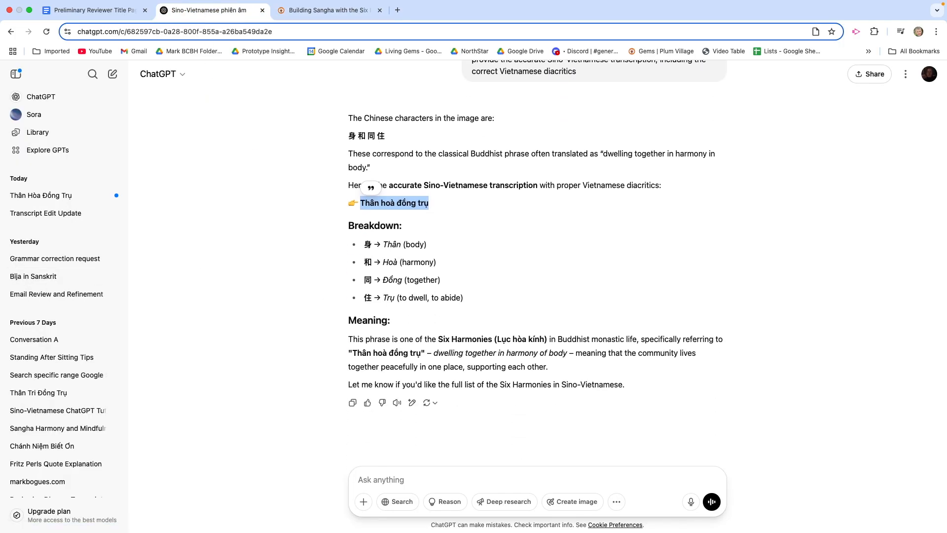
{"action": "key", "text": "super+Tab"}
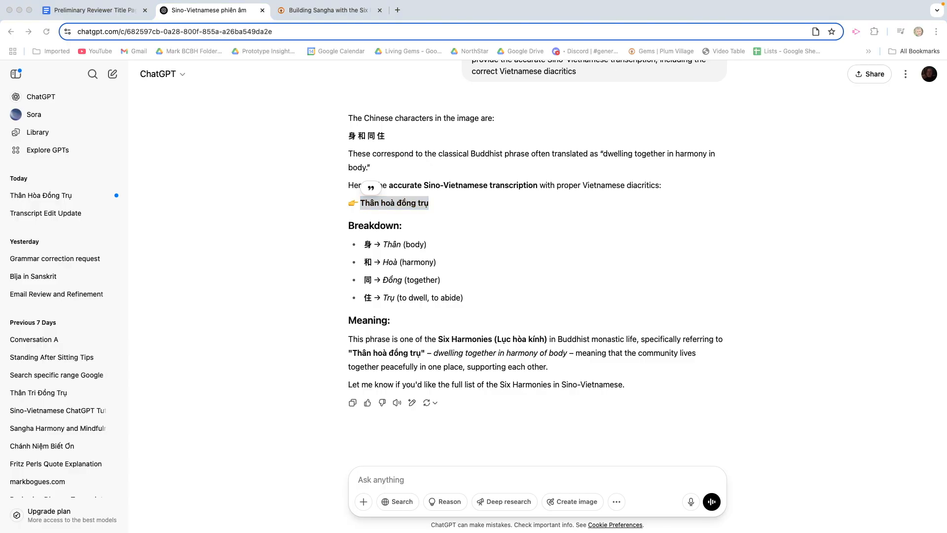
{"action": "left_click_drag", "start_coordinate": [2, 180], "coordinate": [492, 369]}
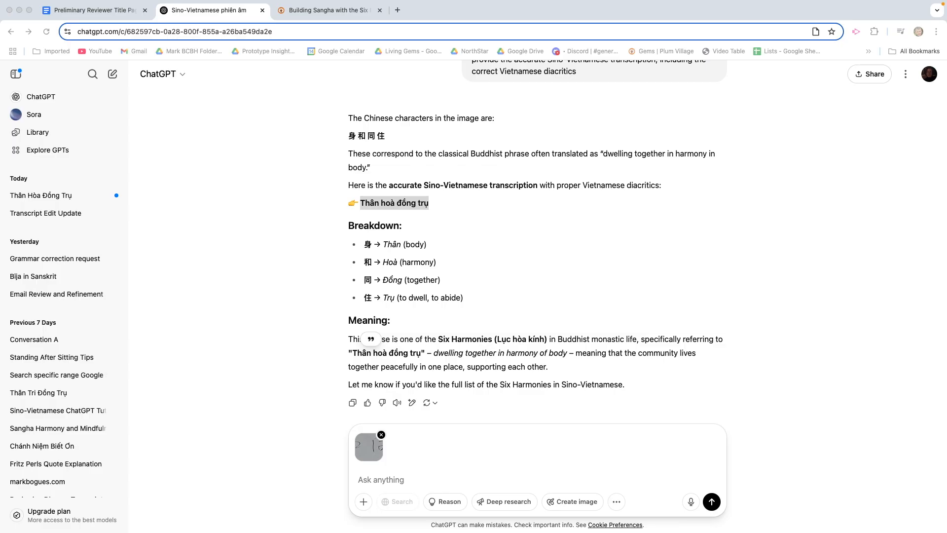
- Ask ChatGPT for the accurate Sino-Vietnamese transcription with diacritics of the pictured phrase meaning 'Practice the same kind of Mindfulness Trainings'
{"action": "left_click", "coordinate": [369, 478]}
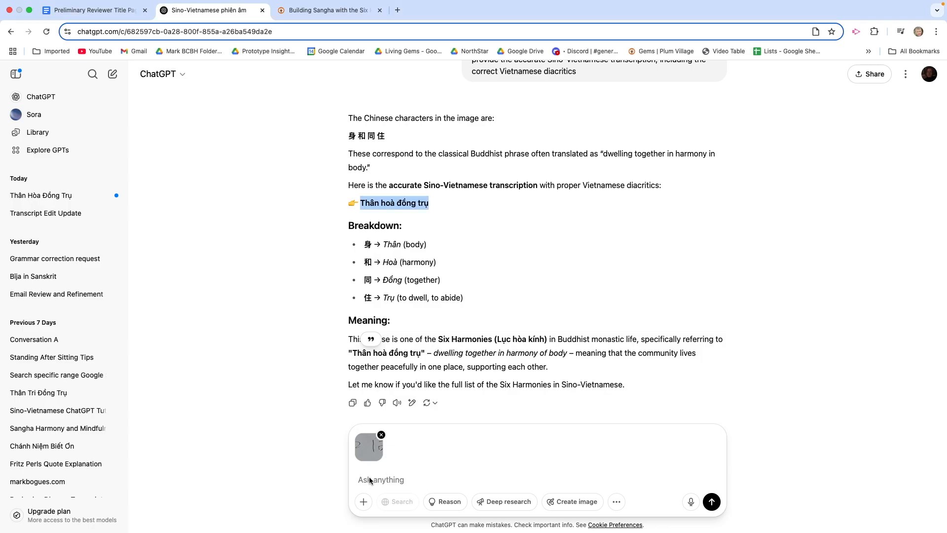
{"action": "left_click", "coordinate": [366, 478]}
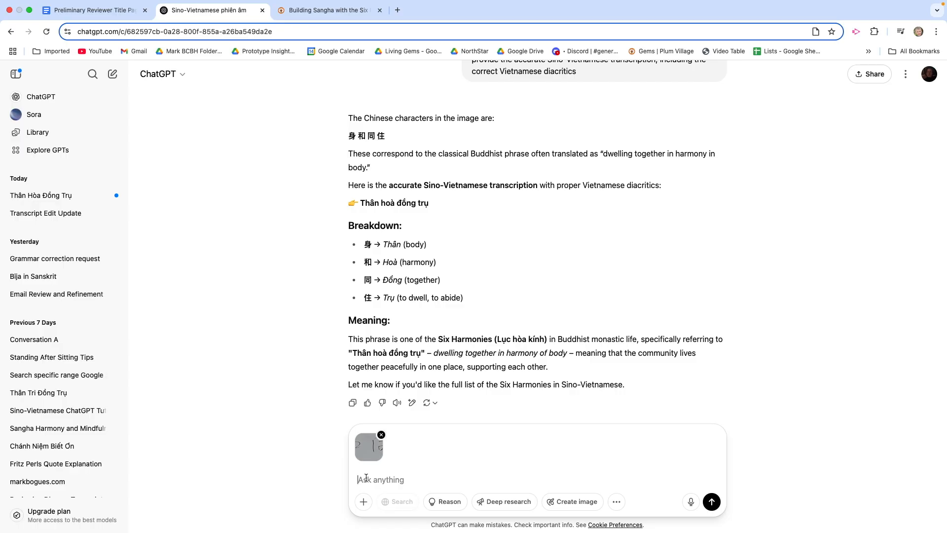
{"action": "type", "text": "Thân hoà đồng trụ"}
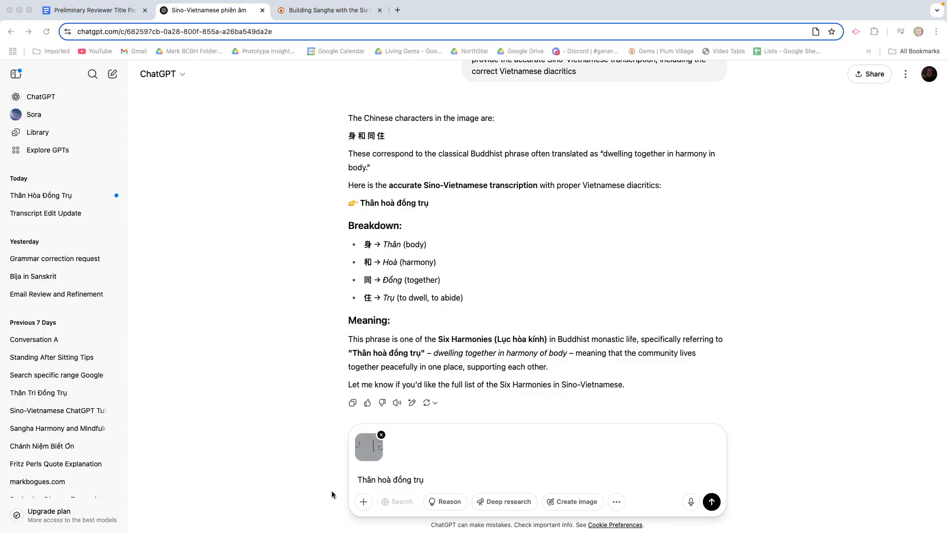
{"action": "double_click", "coordinate": [385, 479]}
{"action": "triple_click", "coordinate": [386, 479]}
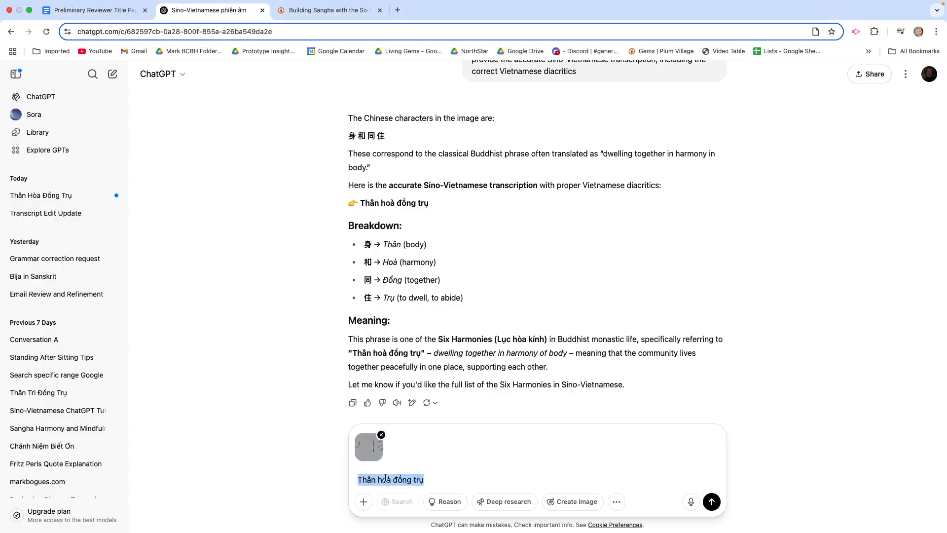
{"action": "type", "text": "The uploaded image shows a phrase written in classical Chinese characters and spoken in Sino-Vietnamese. It means ‘Practice the same kind of Mindfulness Trainings,’ Can you provide the accurate Sino-Vietnamese transcription, including the correct Vietnamese diacritics?"}
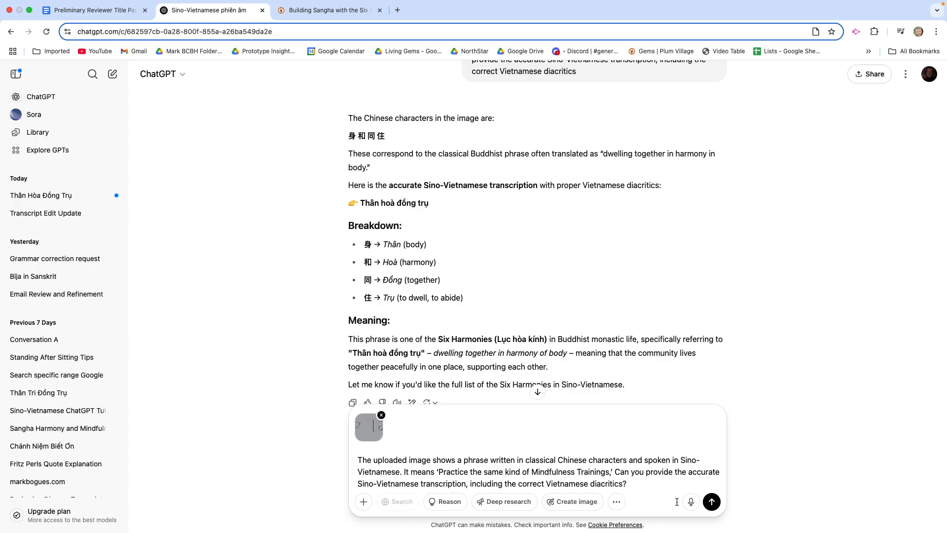
{"action": "left_click", "coordinate": [711, 501]}
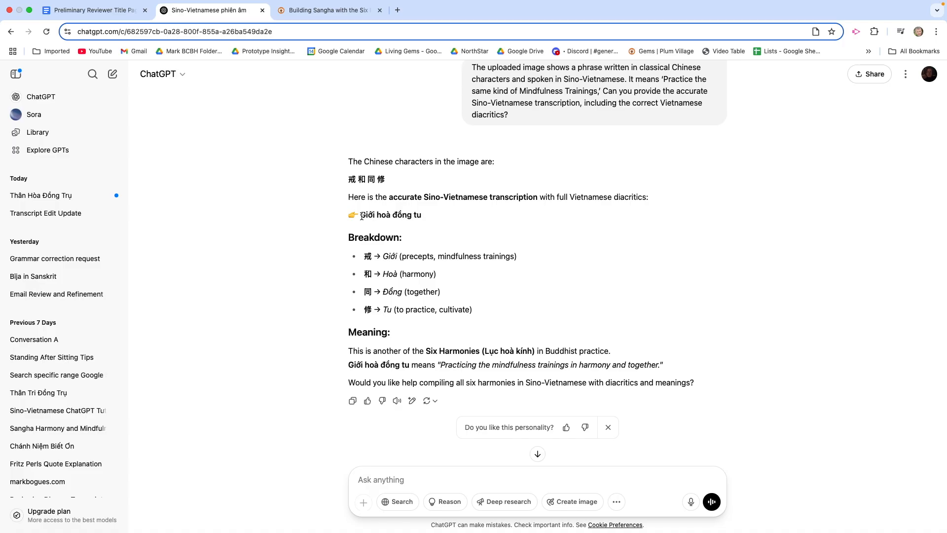
- Copy "Giới hoà đồng tu" from ChatGPT's answer, and back in the Plum Village transcript play the talk from "Practice the same kind"
{"action": "left_click_drag", "start_coordinate": [361, 215], "coordinate": [420, 222]}
{"action": "key", "text": "super+c"}
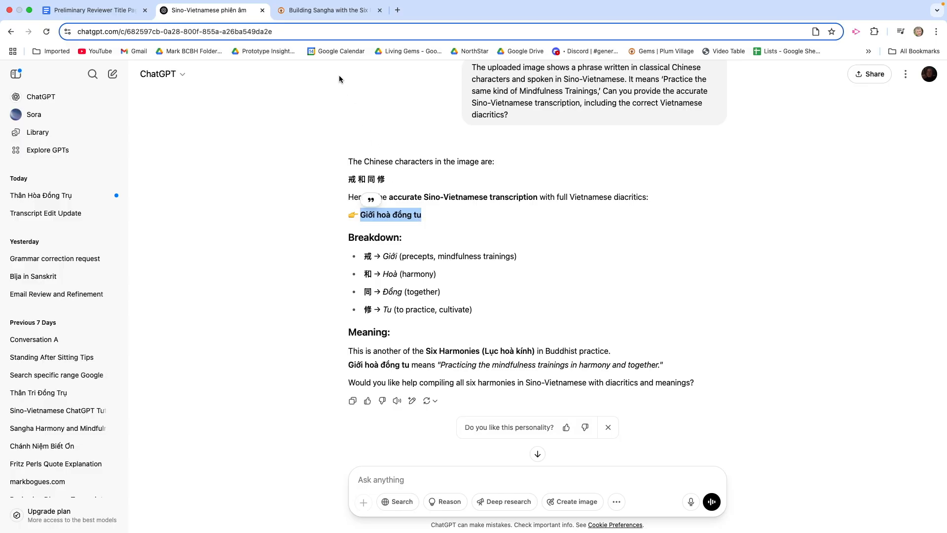
{"action": "left_click", "coordinate": [341, 11]}
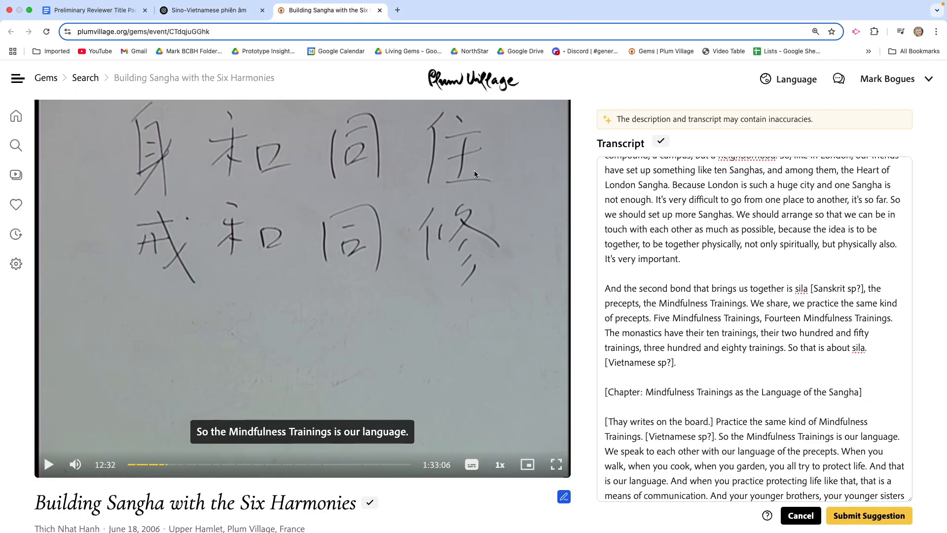
{"action": "scroll", "coordinate": [676, 354], "scroll_direction": "down", "scroll_amount": 2}
{"action": "scroll", "coordinate": [676, 354], "scroll_direction": "down", "scroll_amount": 5}
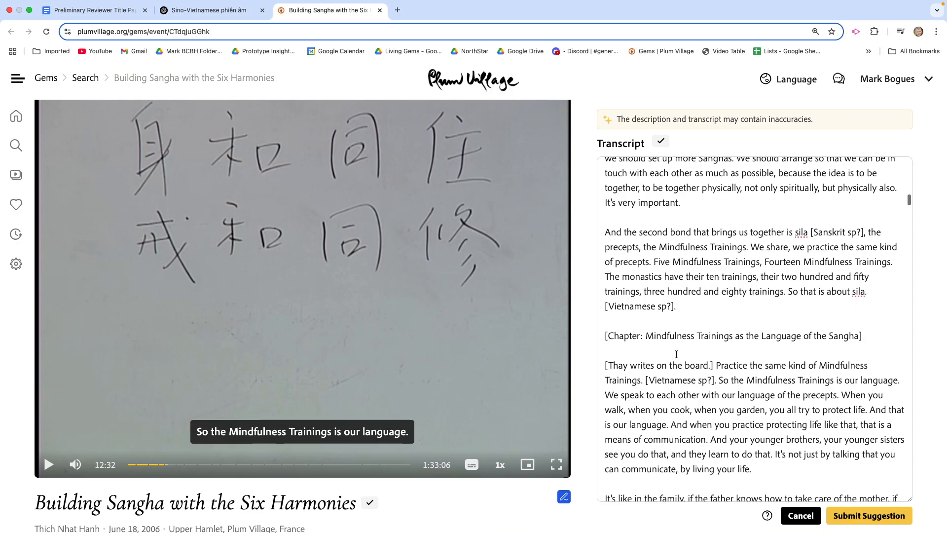
{"action": "scroll", "coordinate": [684, 336], "scroll_direction": "down", "scroll_amount": 1}
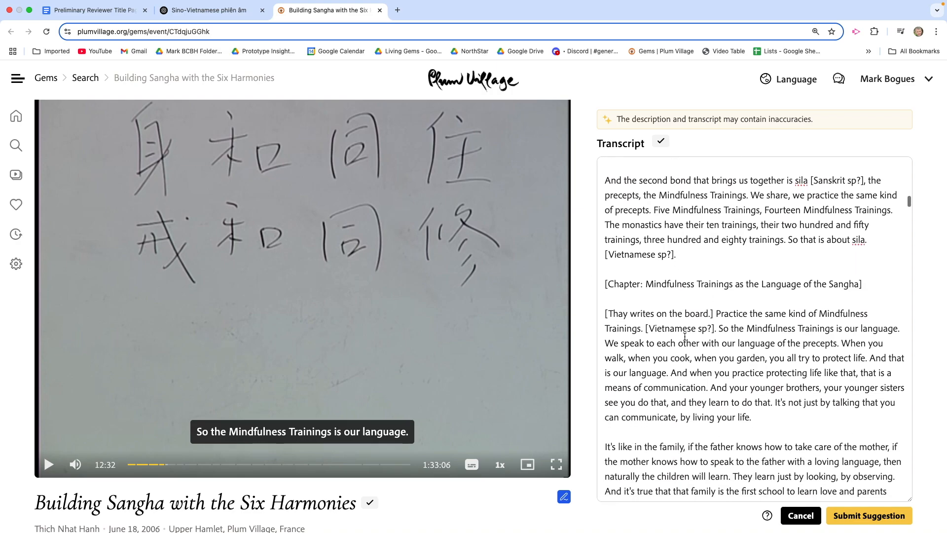
{"action": "left_click", "coordinate": [720, 300]}
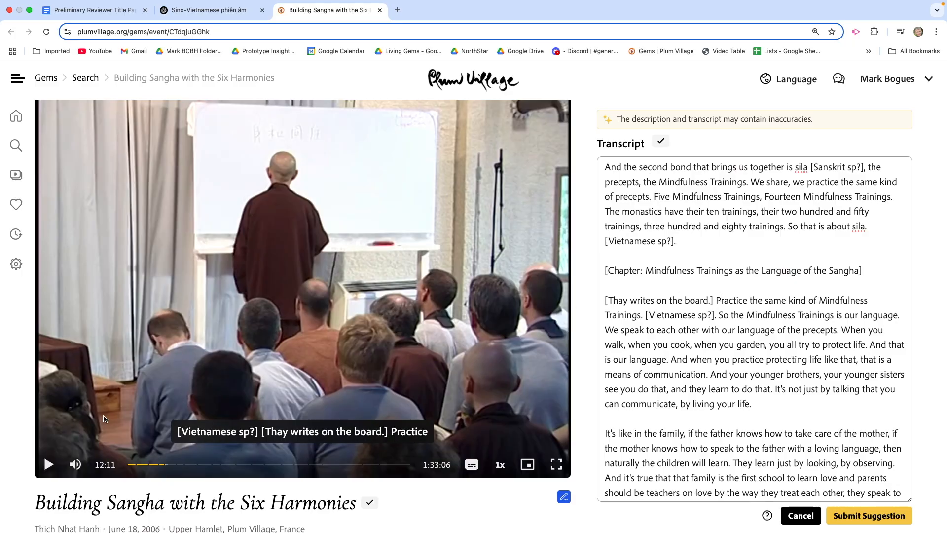
{"action": "left_click", "coordinate": [49, 464]}
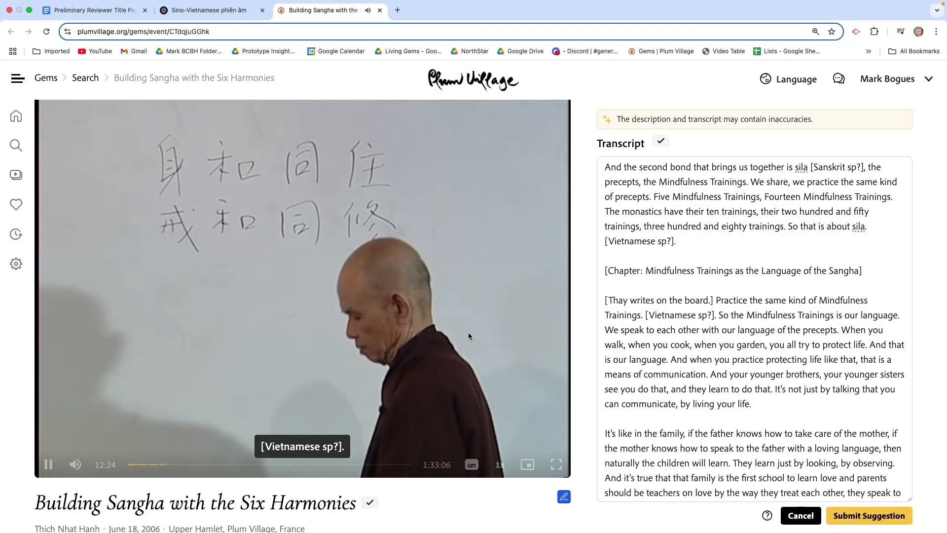
{"action": "left_click", "coordinate": [47, 465]}
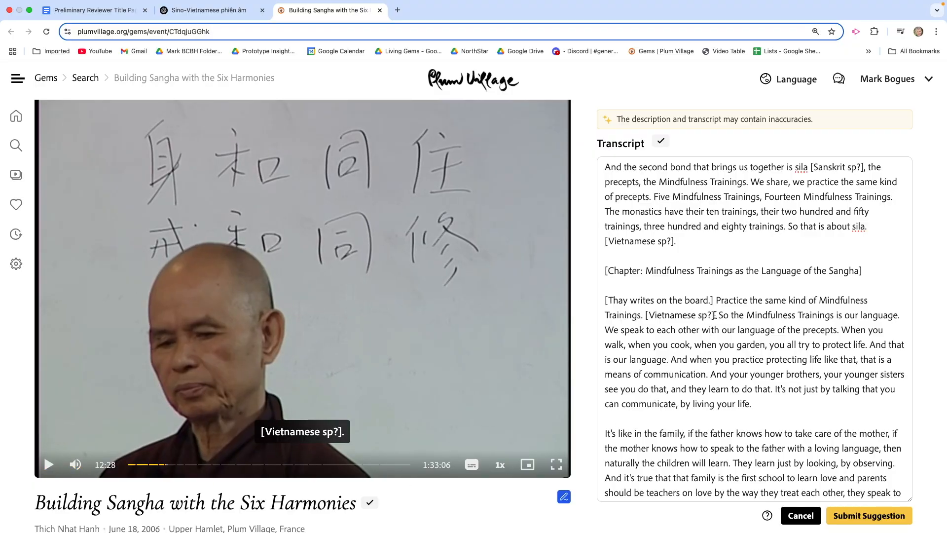
- Insert "Giới hoà đồng tu" before the "[Vietnamese sp?]" note that follows "Practice the same kind of Mindfulness Trainings."
{"action": "left_click", "coordinate": [645, 315]}
{"action": "key", "text": "Left"}
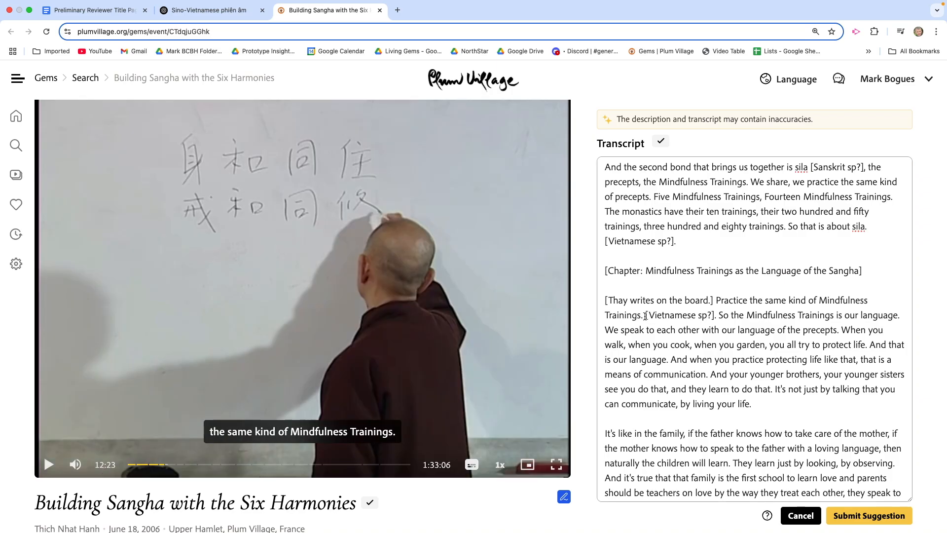
{"action": "key", "text": "super+v"}
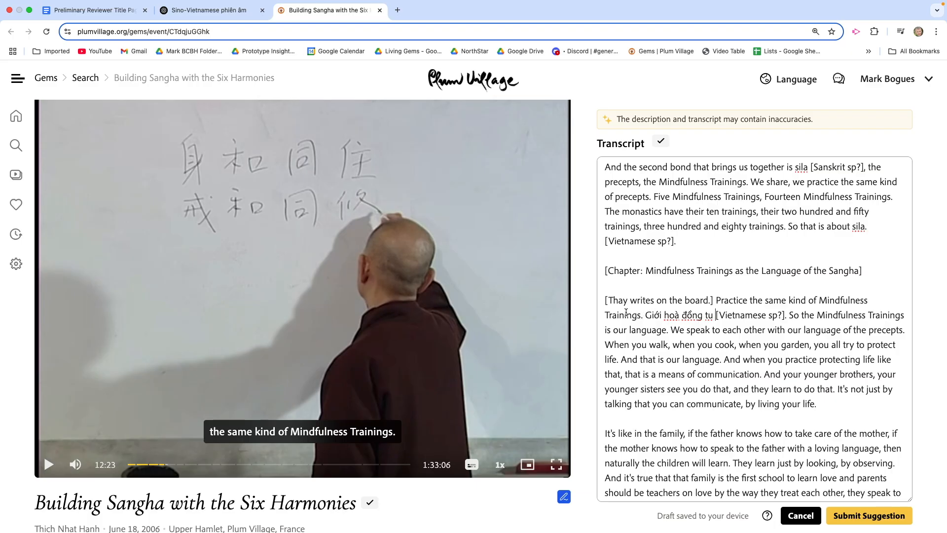
- Replay the talk from "Mindfulness Trainings" through the Vietnamese phrase to check the inserted transcription against the speech
{"action": "left_click", "coordinate": [624, 314]}
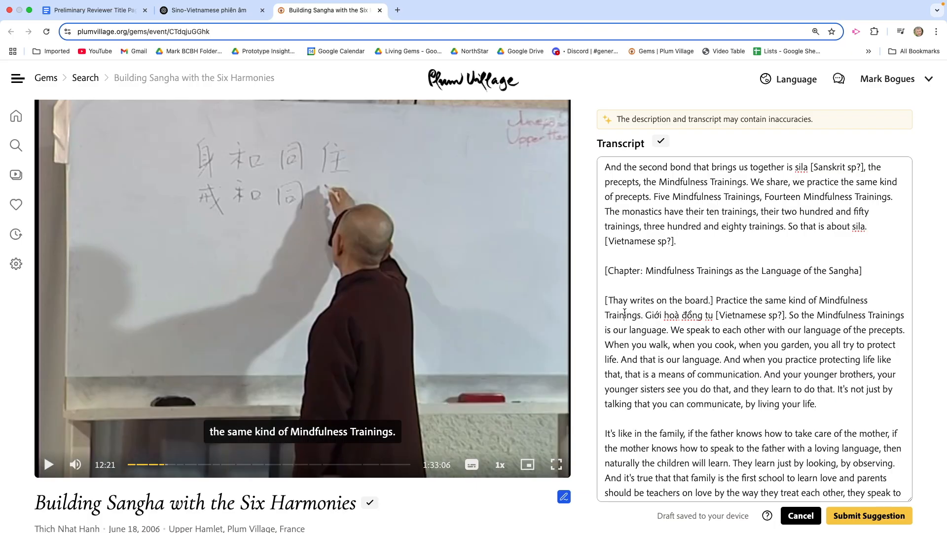
{"action": "left_click", "coordinate": [50, 464]}
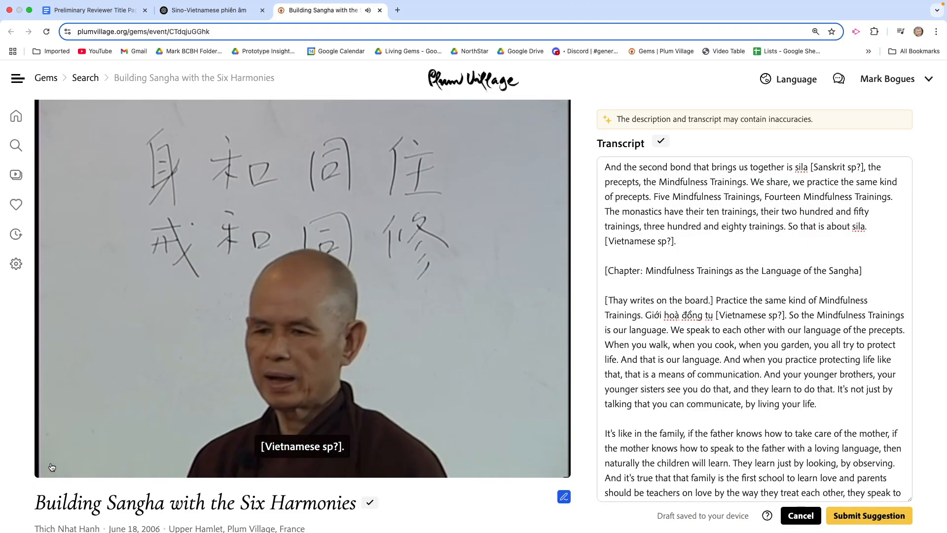
{"action": "left_click", "coordinate": [49, 466]}
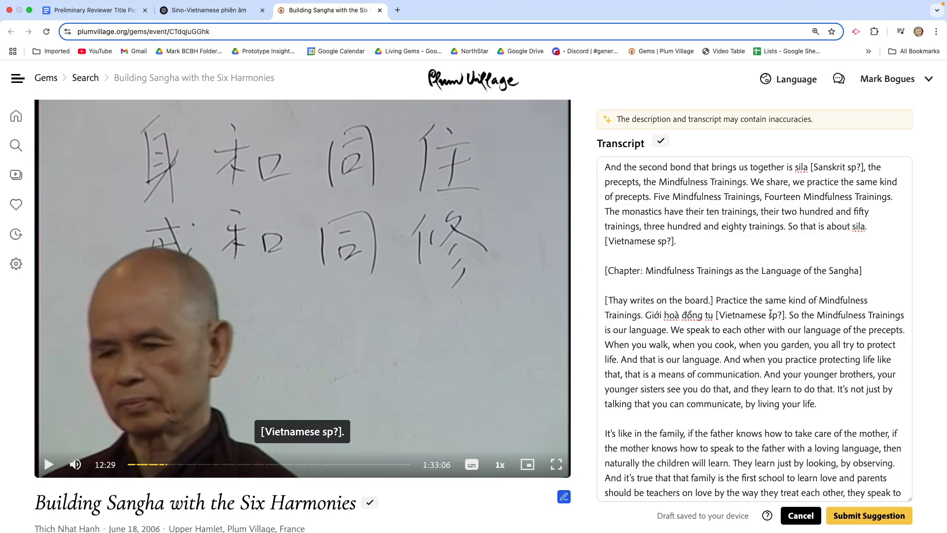
- Play the talk briefly from "So that is about sila" to hear the Vietnamese word spoken after it
{"action": "left_click", "coordinate": [859, 226]}
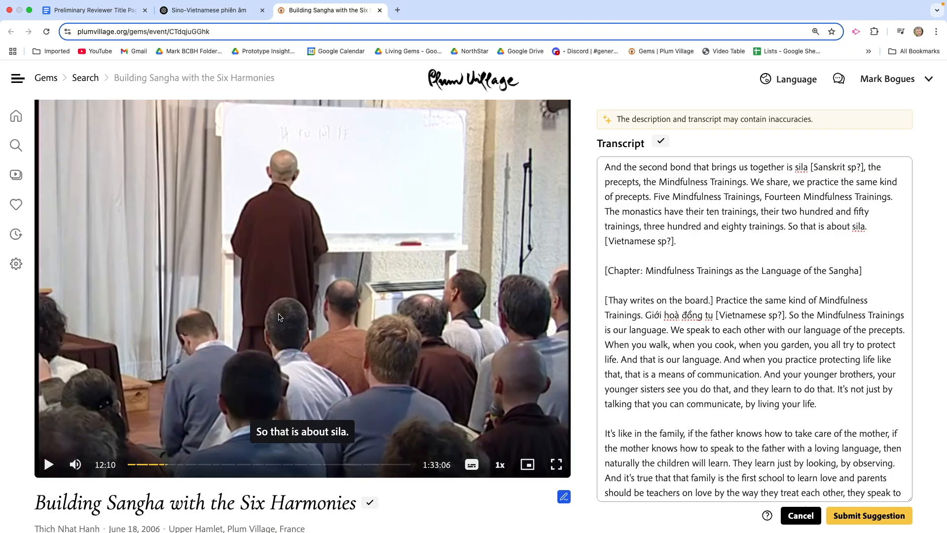
{"action": "left_click", "coordinate": [48, 464]}
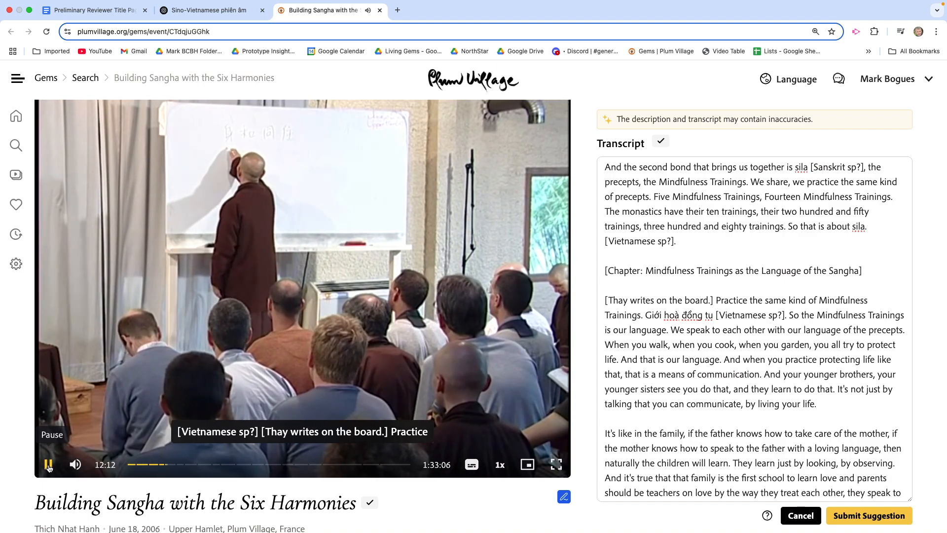
{"action": "left_click", "coordinate": [49, 465]}
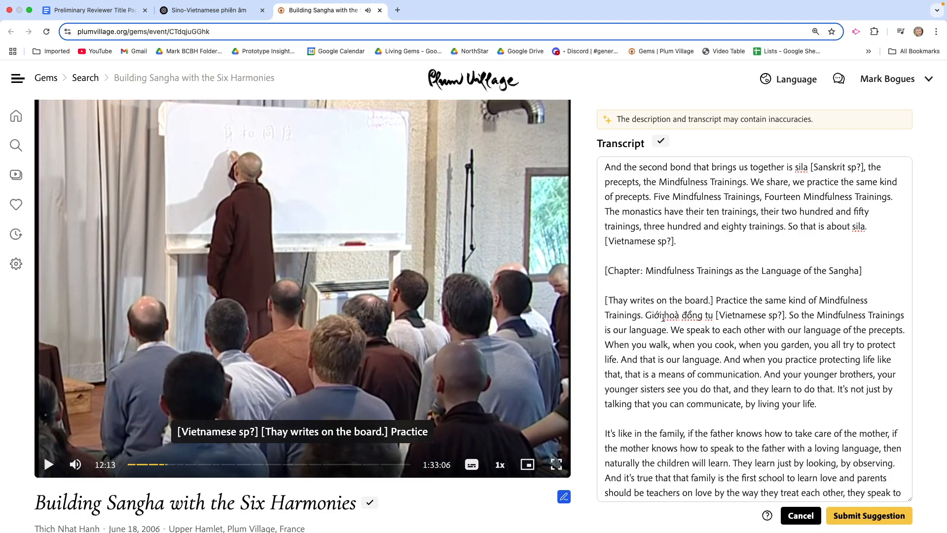
- Copy "Giới" from the inserted phrase and place it after "So that is about sila." before the "[Vietnamese sp?]" note
{"action": "mouse_move", "coordinate": [663, 319]}
{"action": "left_mouse_down"}
{"action": "mouse_move", "coordinate": [646, 317]}
{"action": "mouse_move", "coordinate": [660, 316]}
{"action": "left_mouse_up"}
{"action": "key", "text": "super+c"}
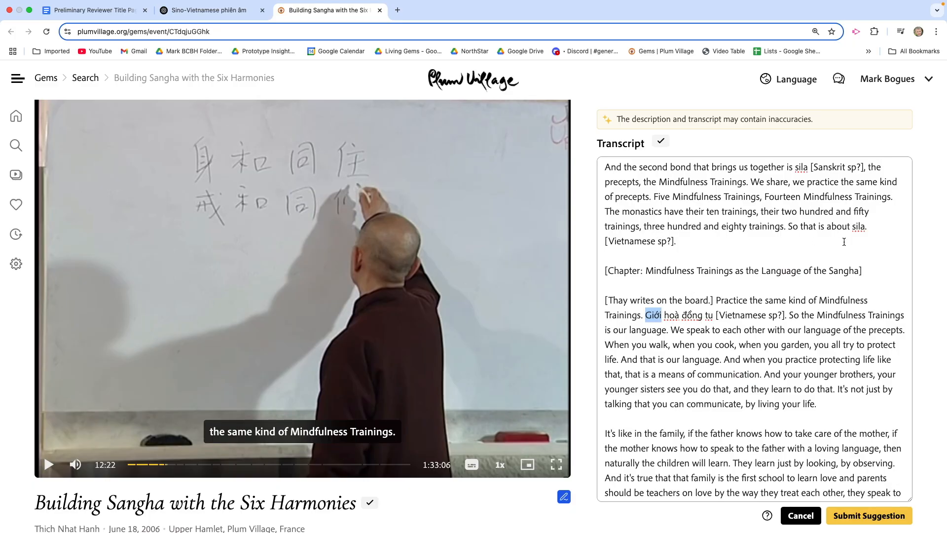
{"action": "left_click", "coordinate": [875, 227]}
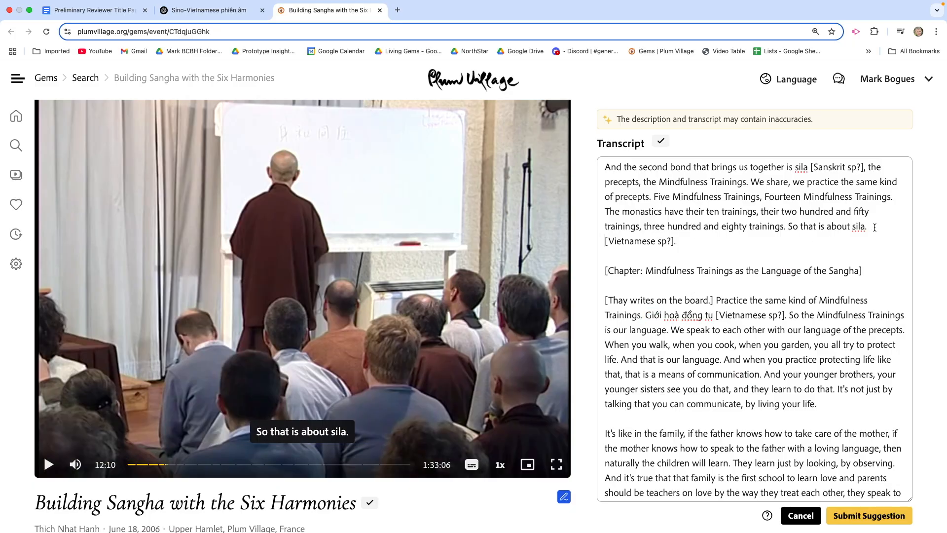
{"action": "key", "text": "super+v"}
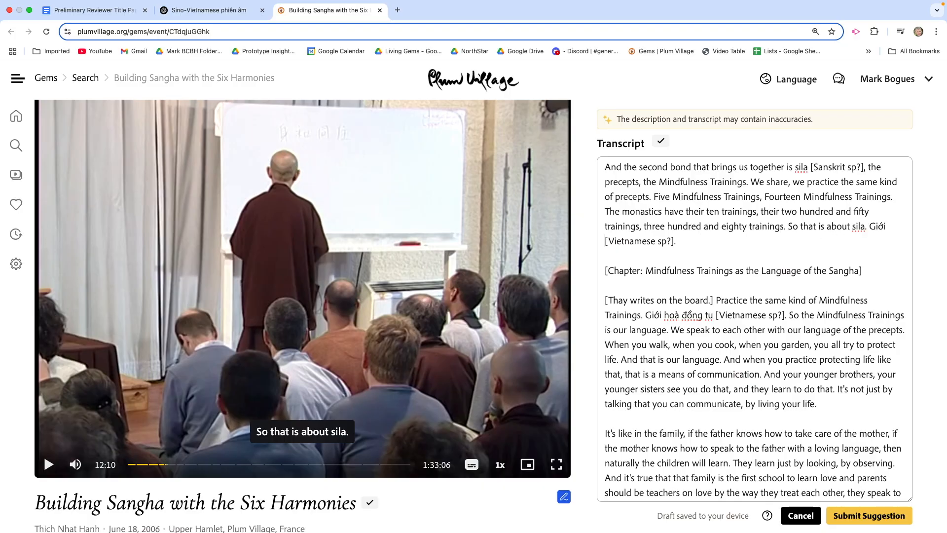